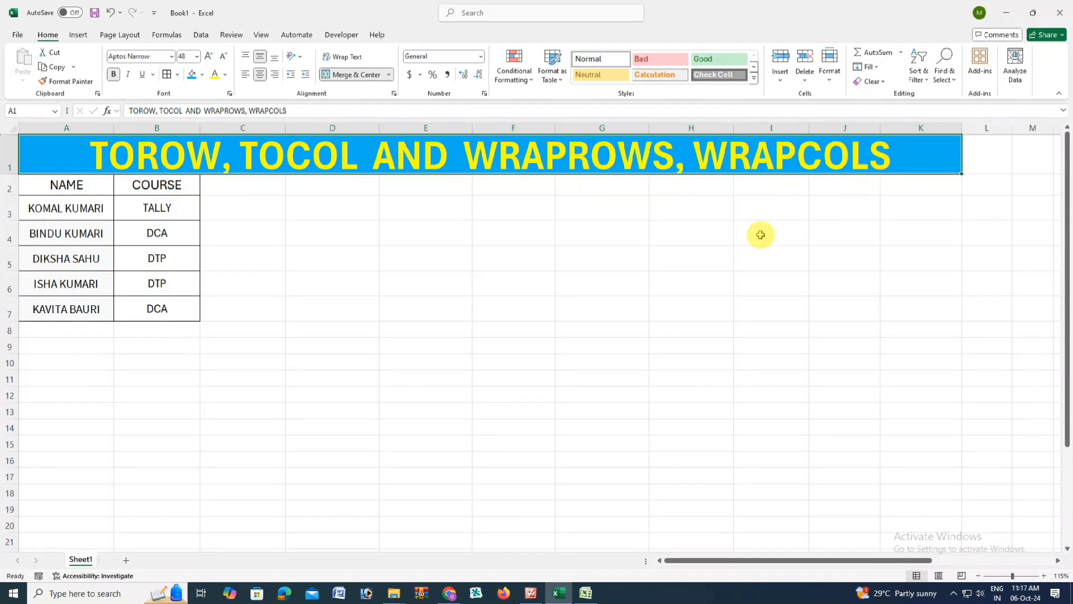
- Examine the NAME and COURSE table in A2:B7 and the empty row 9 beneath it
click(276, 267)
drag(79, 184, 173, 322)
click(172, 320)
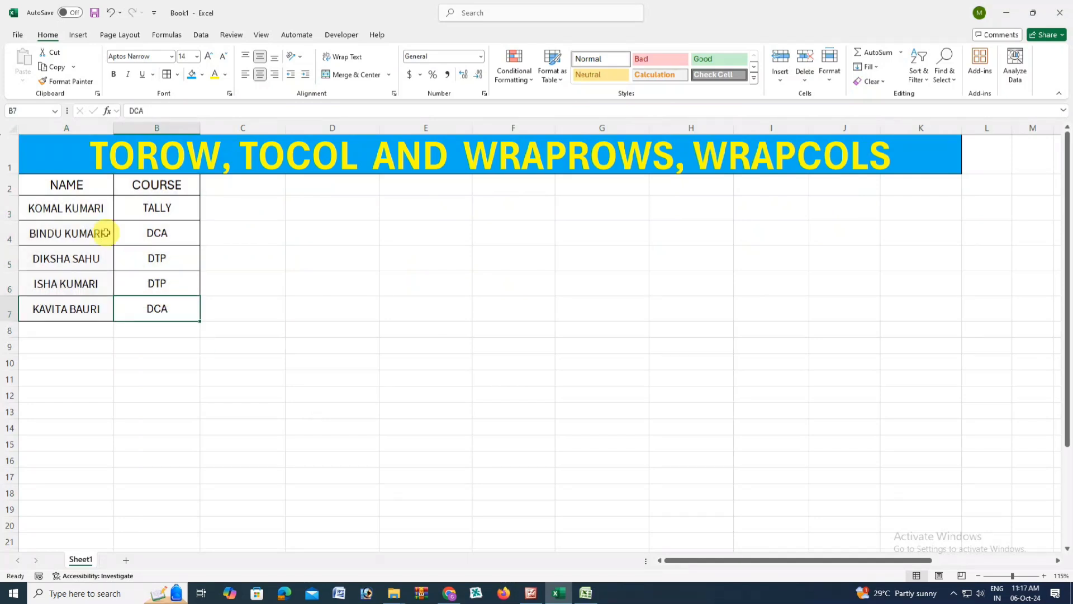
drag(77, 183, 168, 318)
click(167, 318)
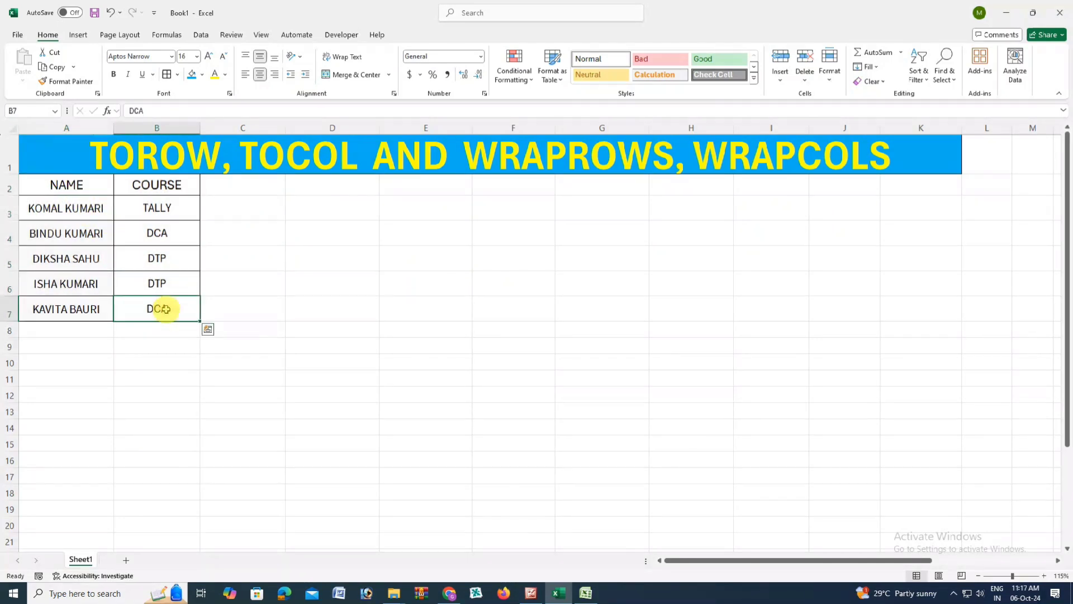
click(79, 186)
drag(60, 345, 980, 351)
click(146, 285)
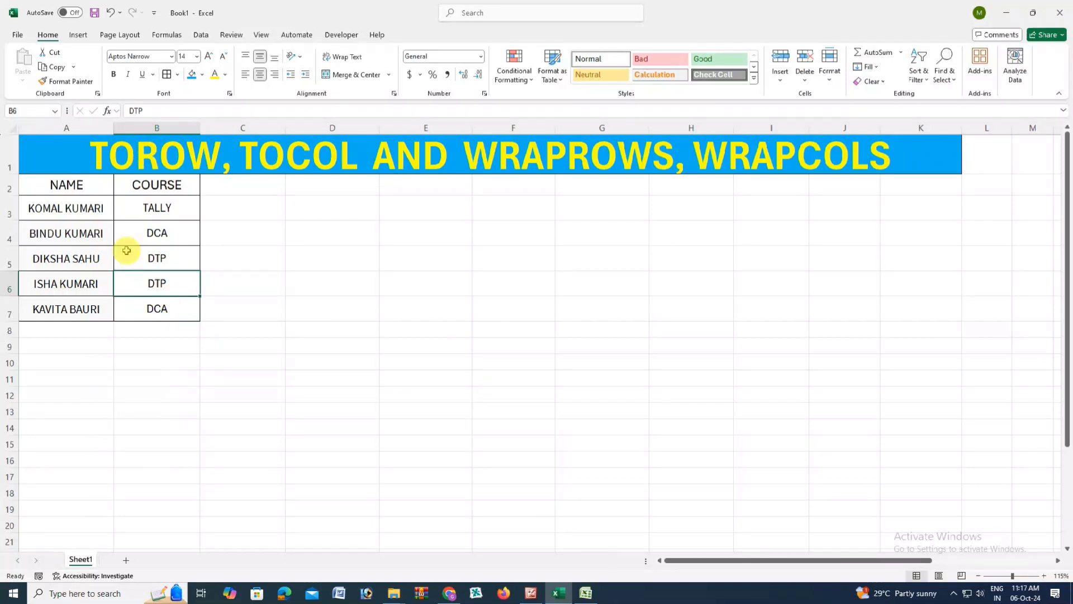
- Enter =TOROW(A2:B7) in cell A9 to lay out the whole table as a single row
click(90, 343)
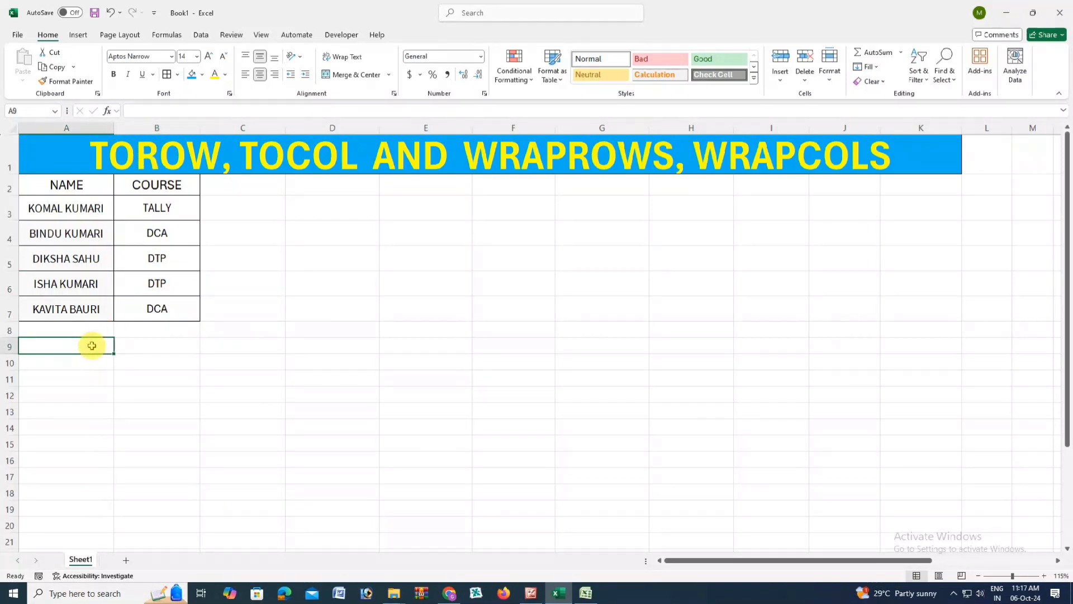
text(=)
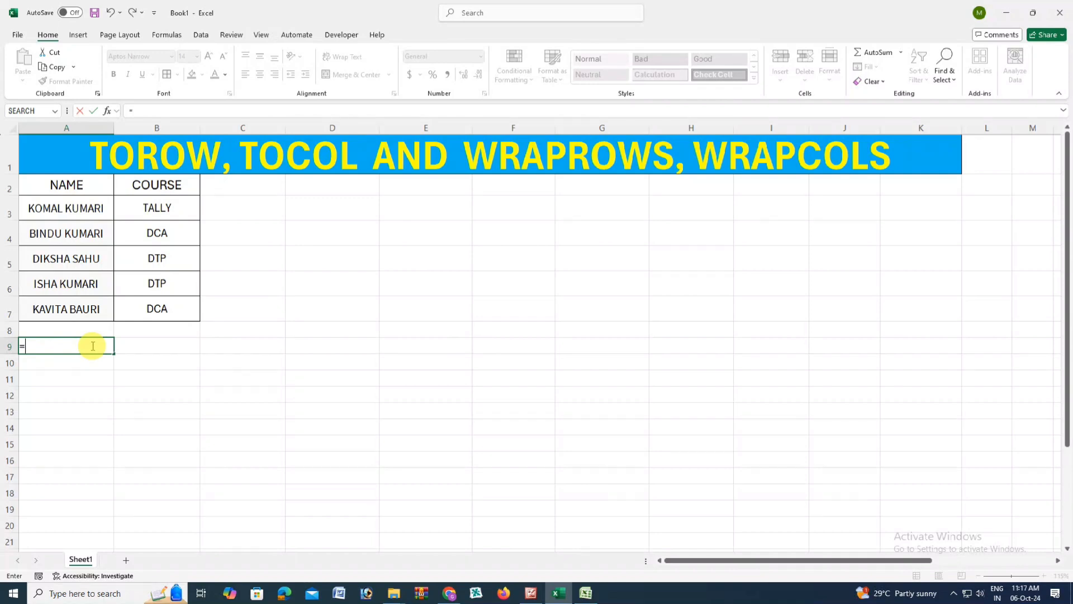
text(TOROW)
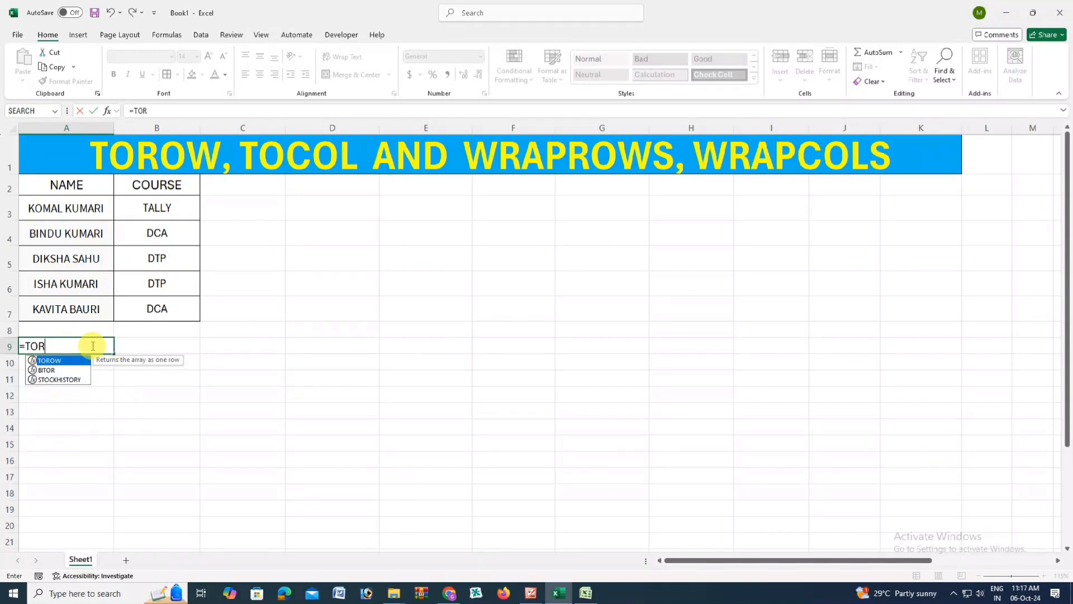
double_click(52, 360)
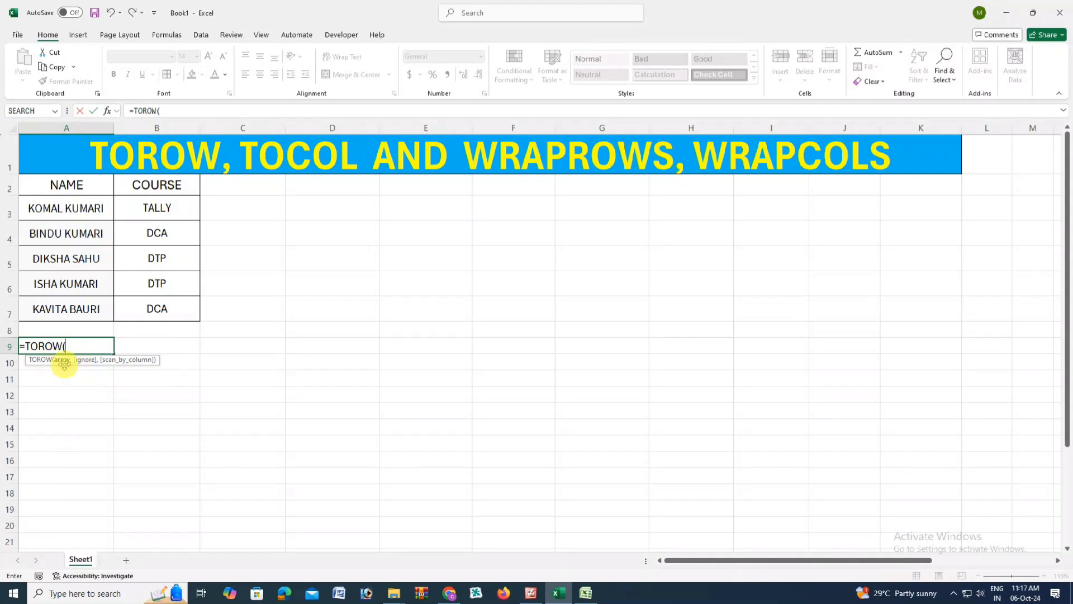
drag(72, 186, 176, 304)
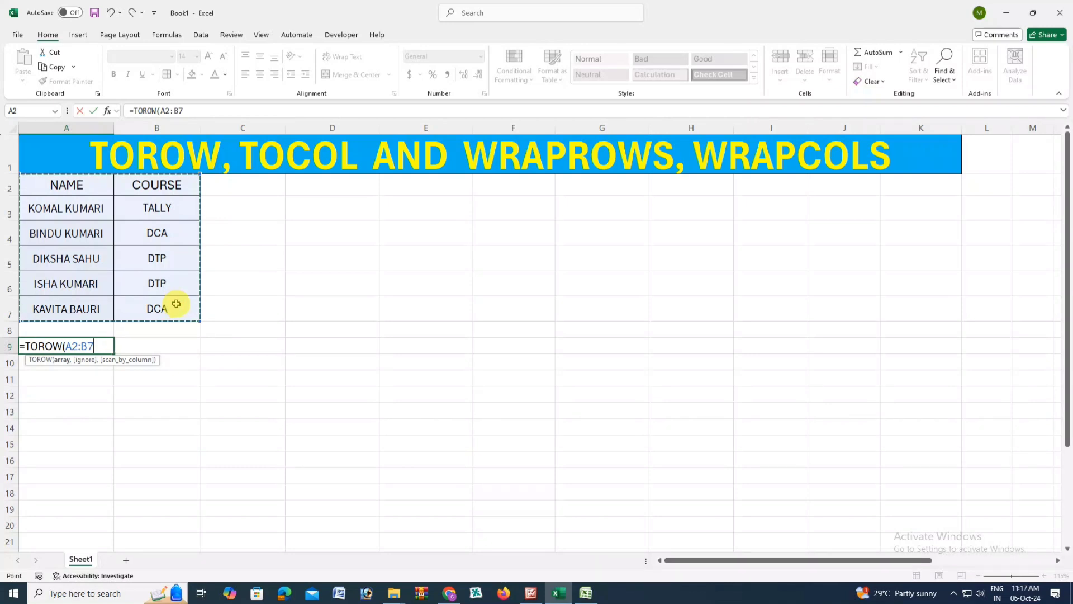
text())
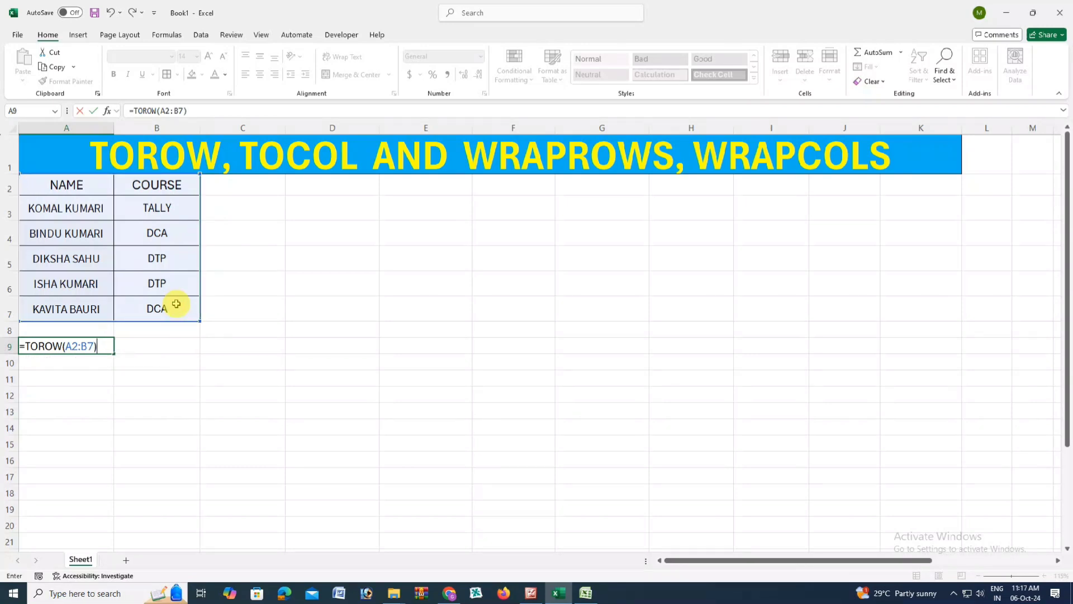
key(Return)
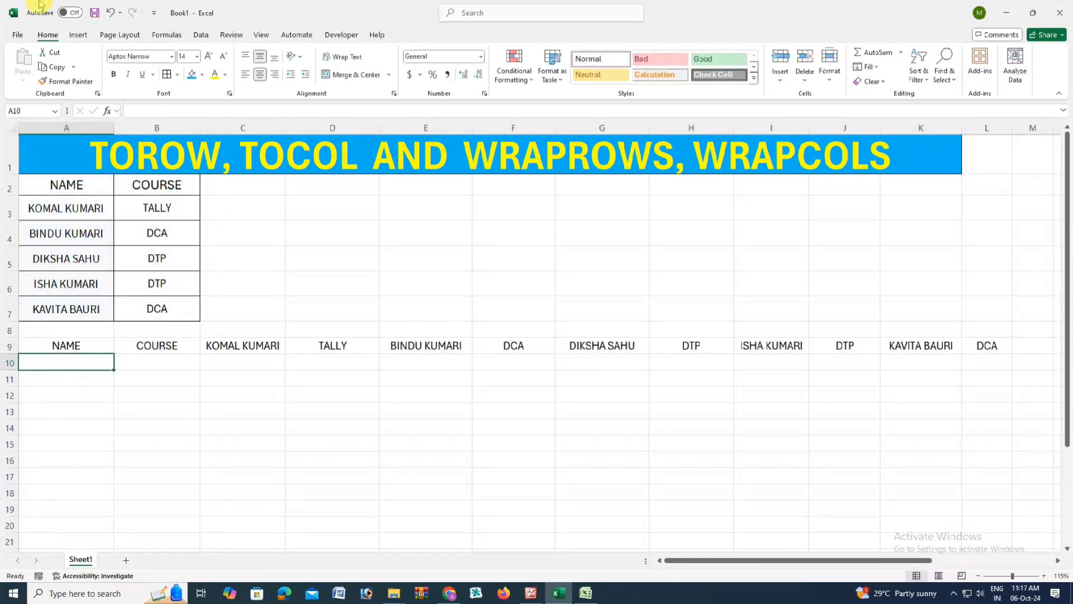
drag(76, 350, 977, 339)
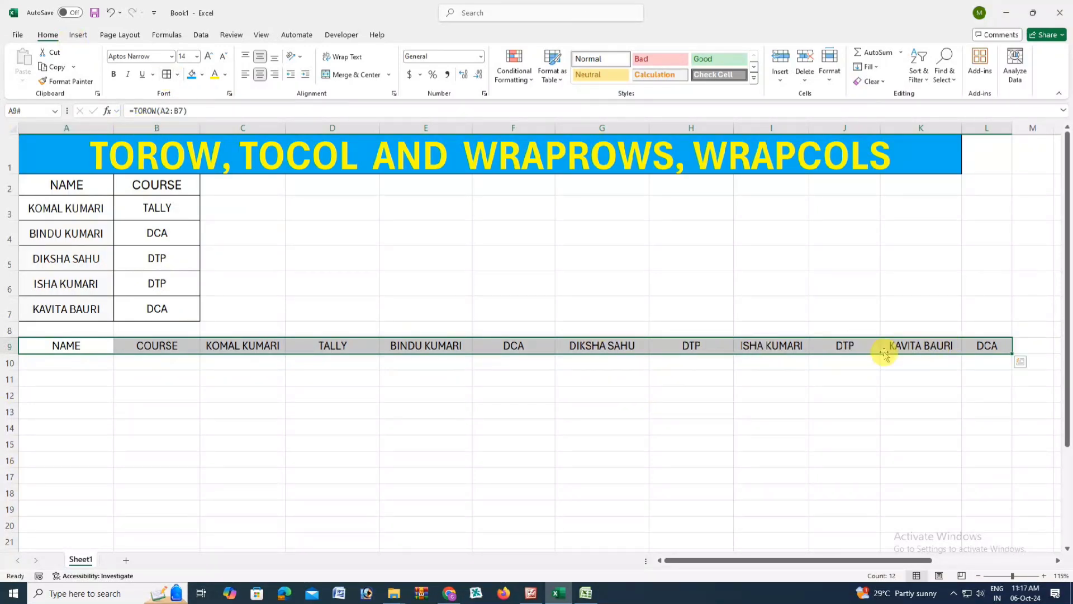
click(84, 344)
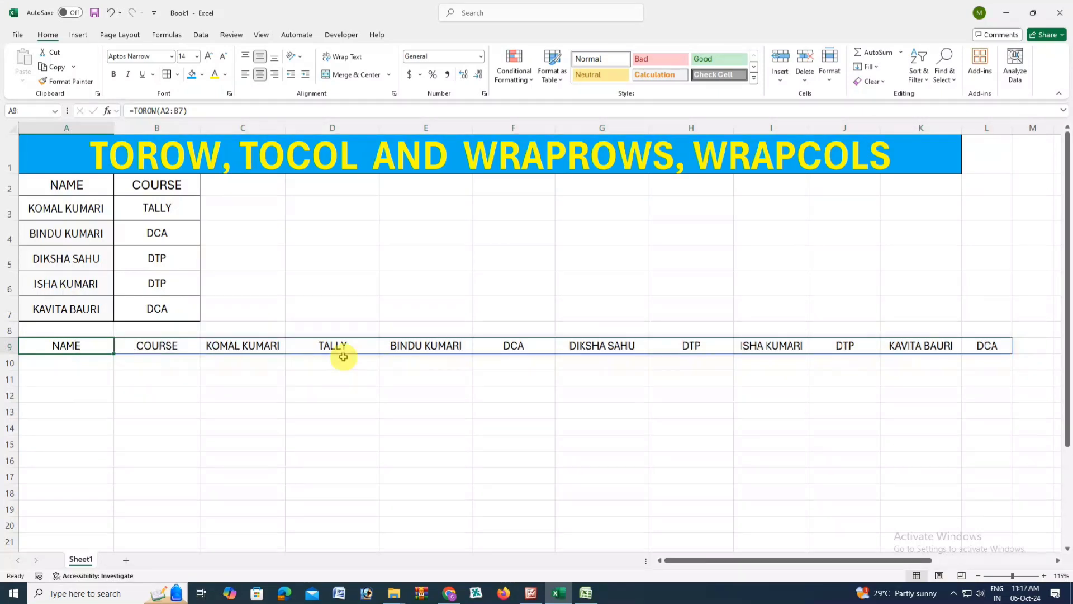
- Enter =TOCOL(A2:B7) in cell A10 to stack the whole table into a single column
click(78, 258)
drag(61, 192, 126, 316)
drag(89, 367, 75, 510)
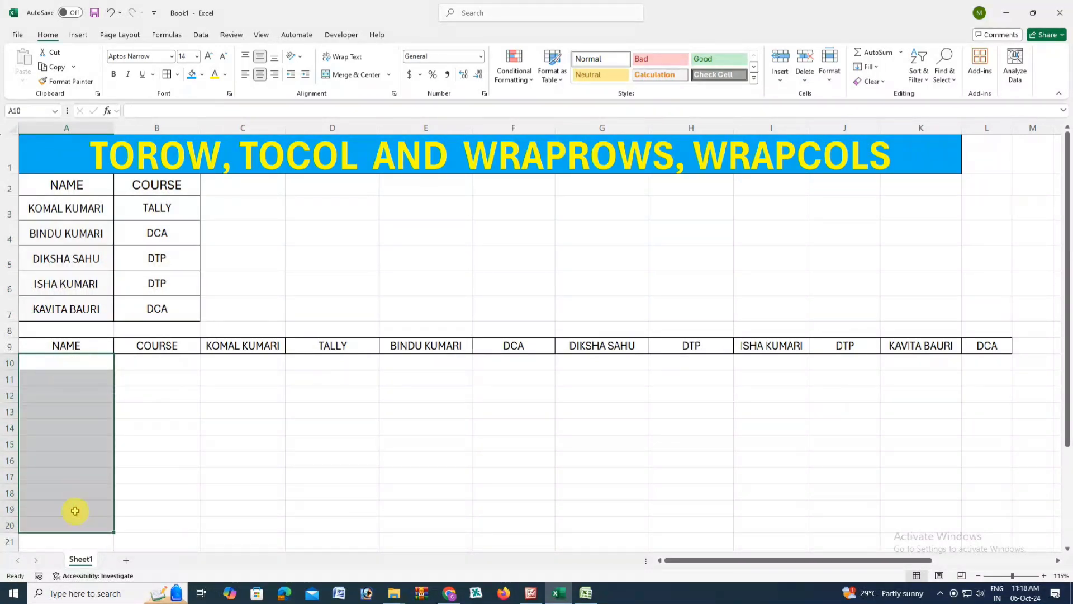
click(78, 363)
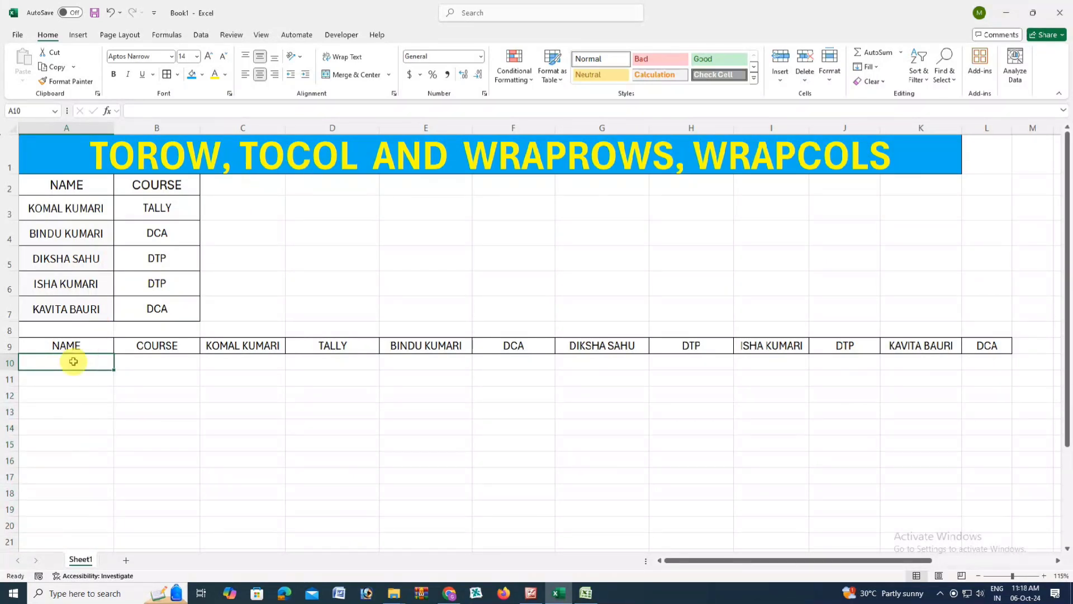
text(=TO)
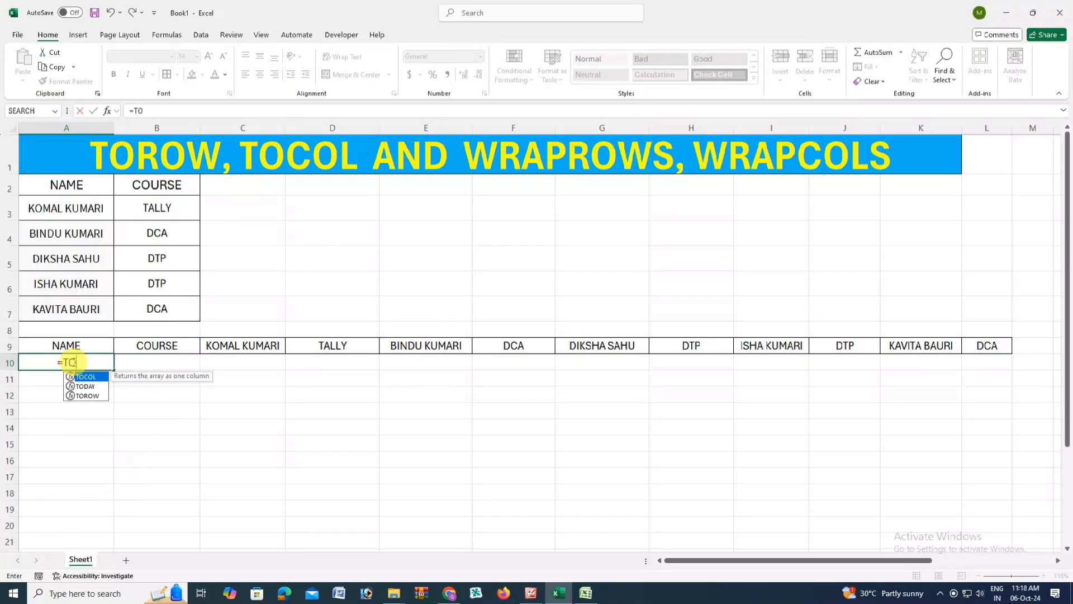
text(COL)
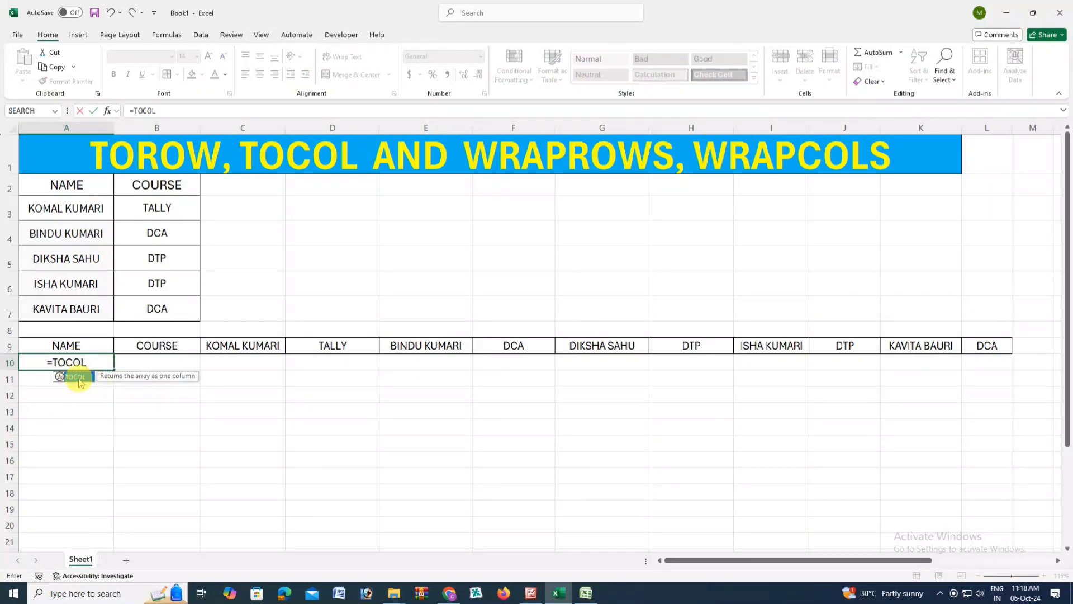
double_click(76, 377)
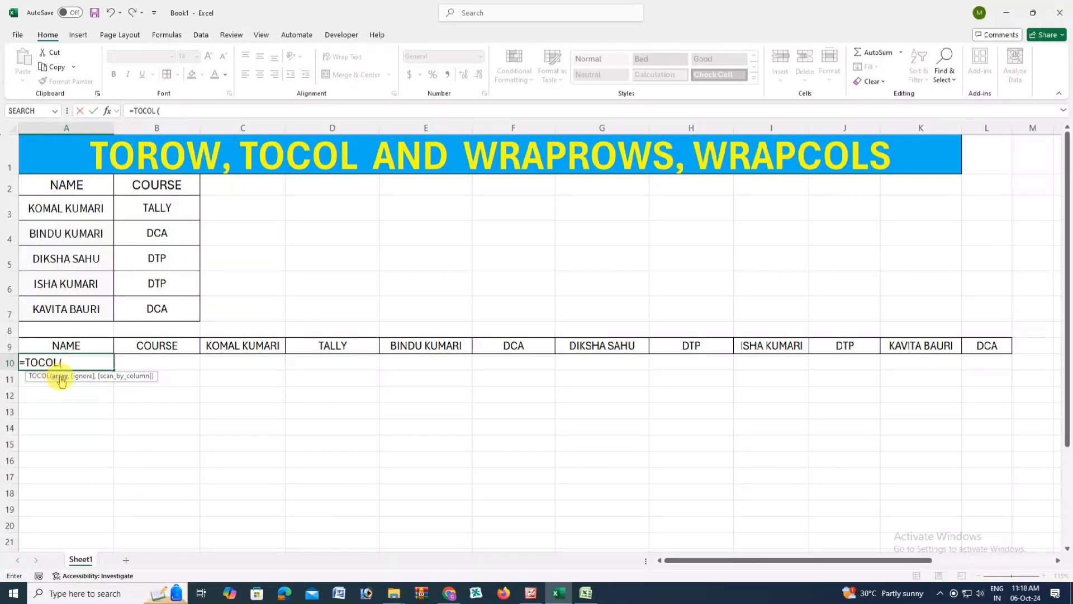
drag(64, 183, 175, 310)
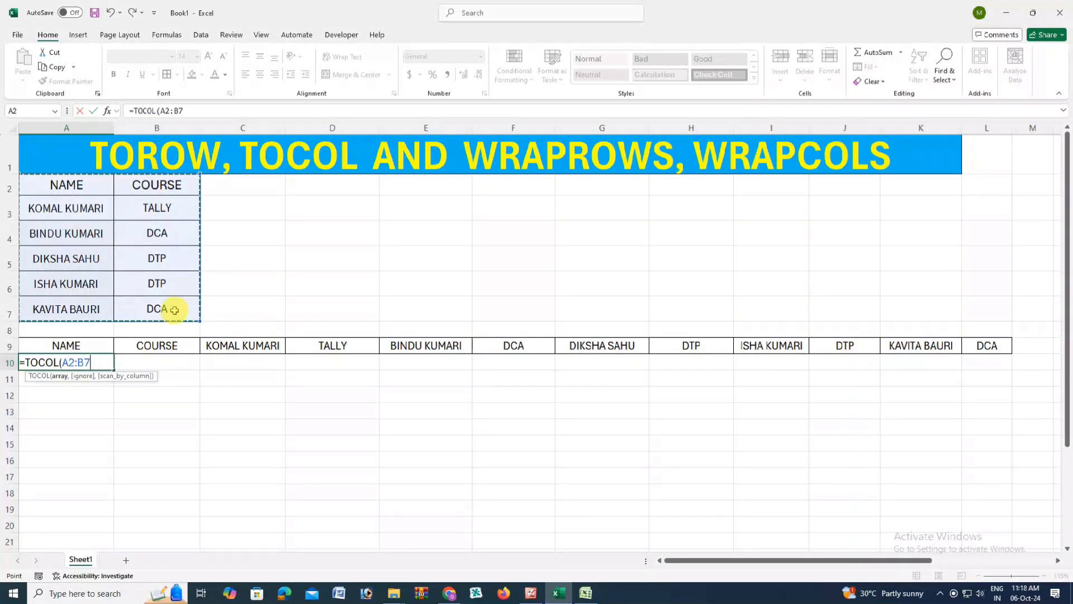
text())
key(Return)
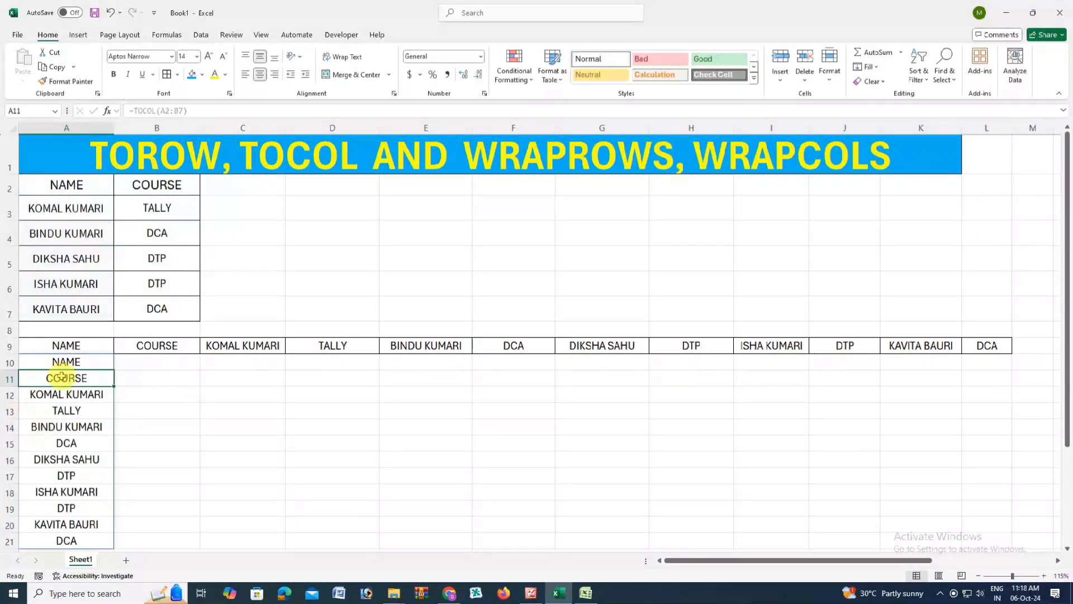
- Compare the order of entries in the TOROW result in row 9 with the TOCOL result in column A
drag(74, 362, 68, 535)
click(85, 344)
click(156, 344)
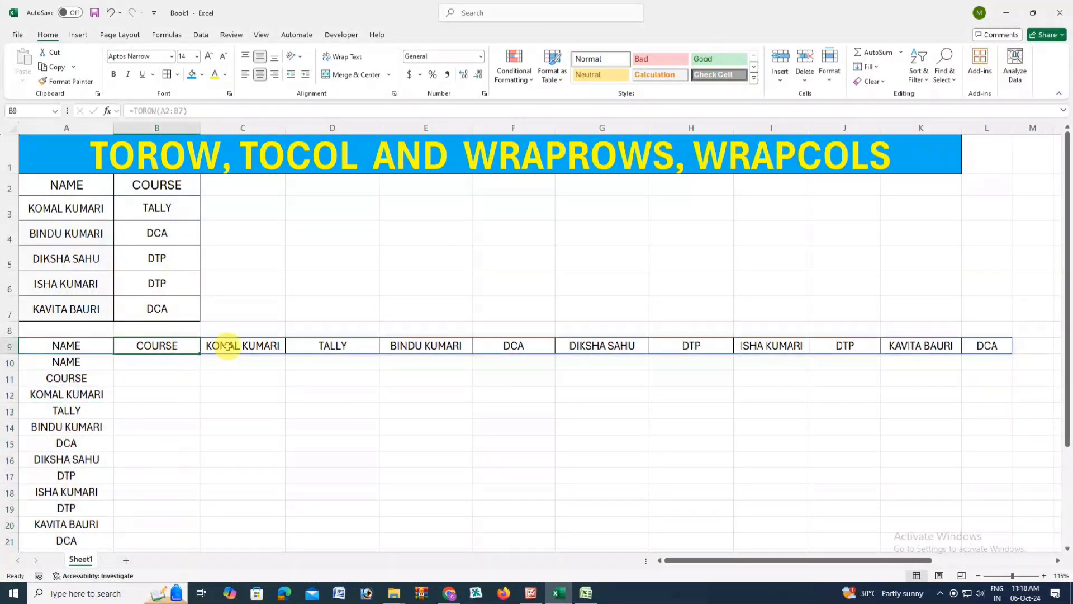
click(235, 345)
click(72, 360)
click(73, 375)
click(86, 393)
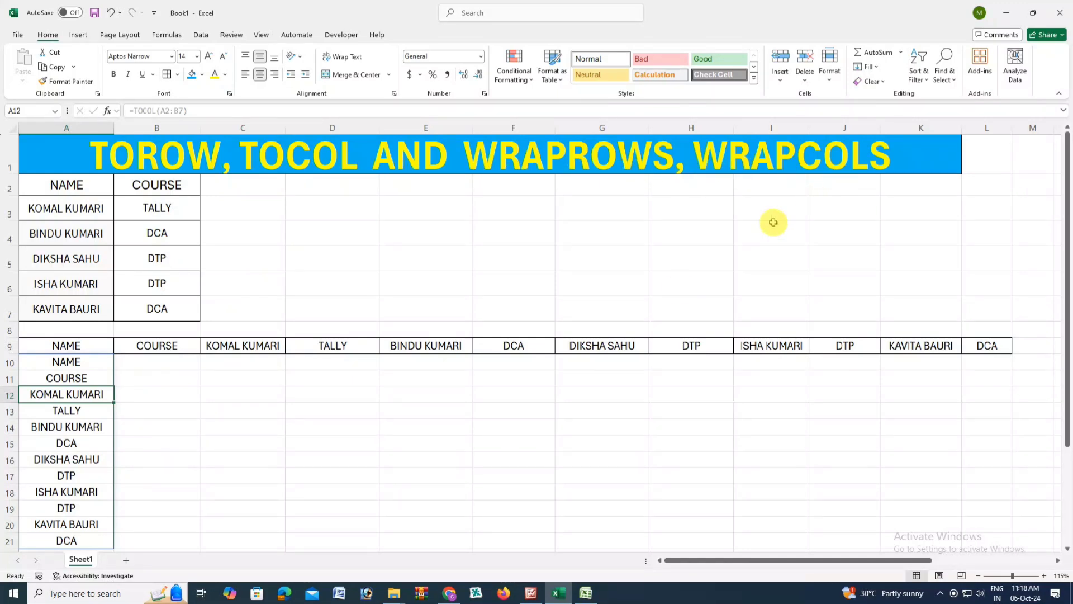
click(228, 380)
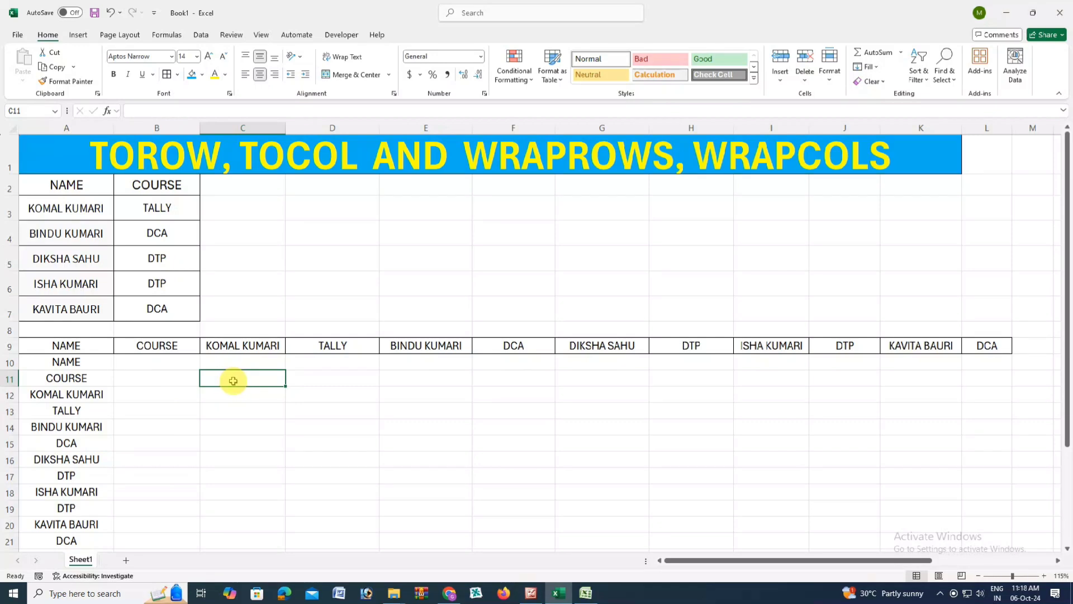
drag(96, 350, 336, 349)
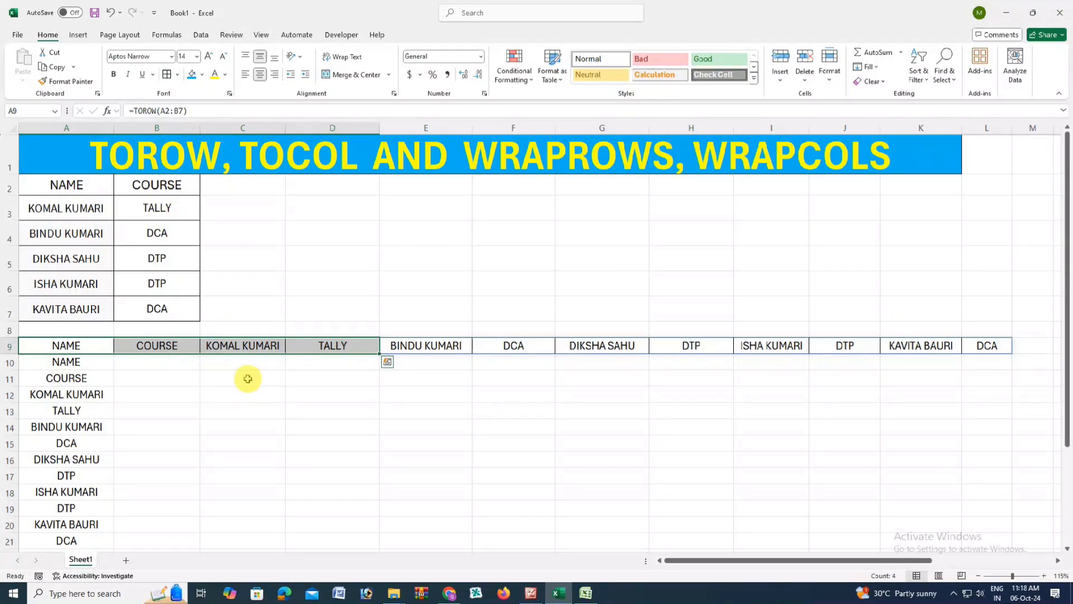
drag(236, 378, 241, 445)
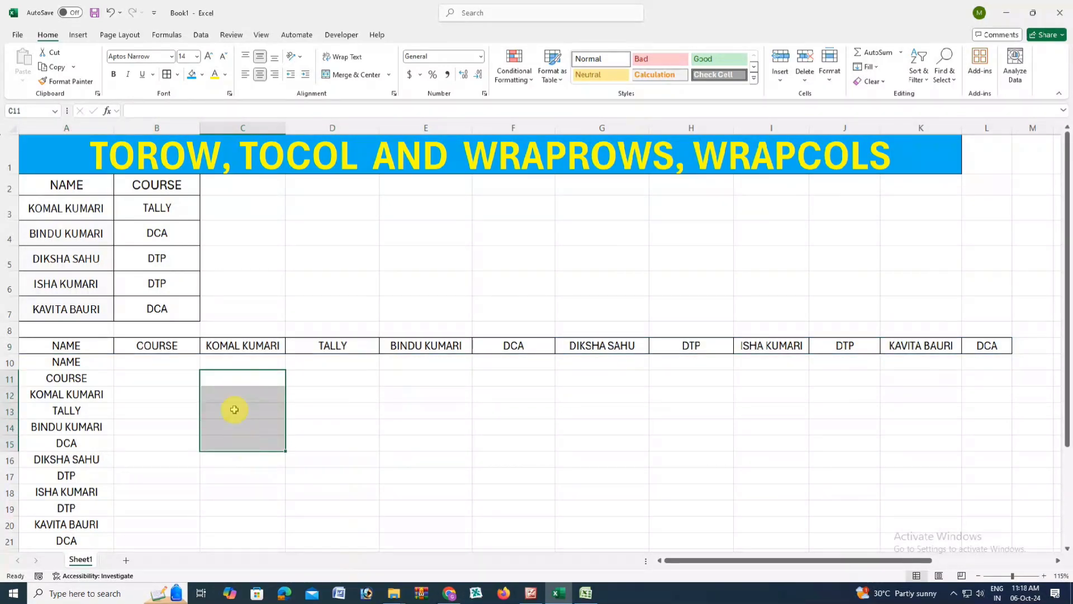
click(268, 349)
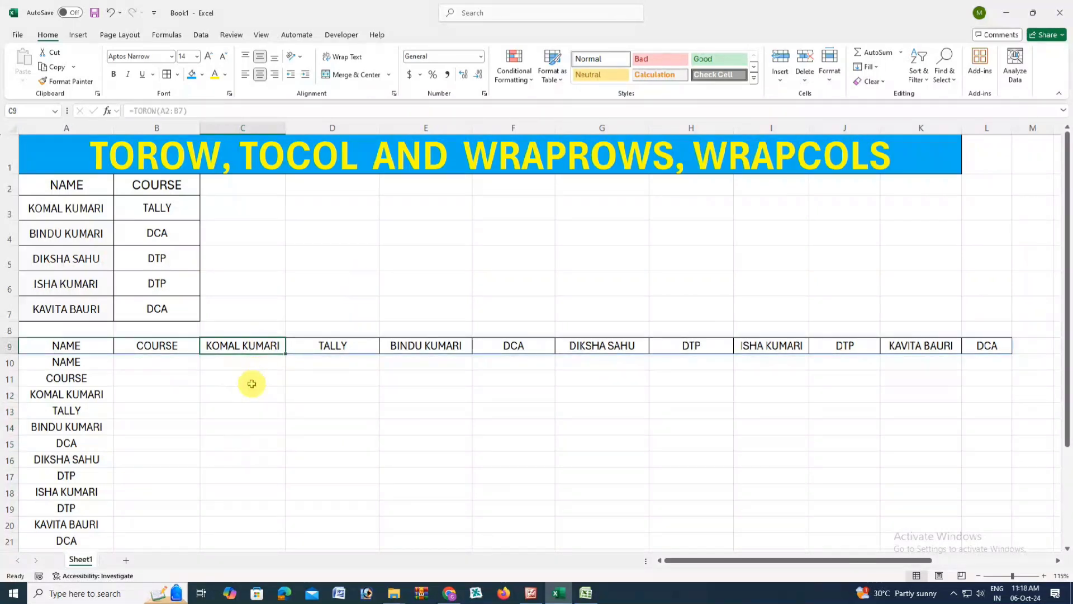
- Enter =WRAPROWS(A9#,2) in cell C11 to wrap the row 9 data into rows of two values, and review the formula
click(251, 383)
text(=)
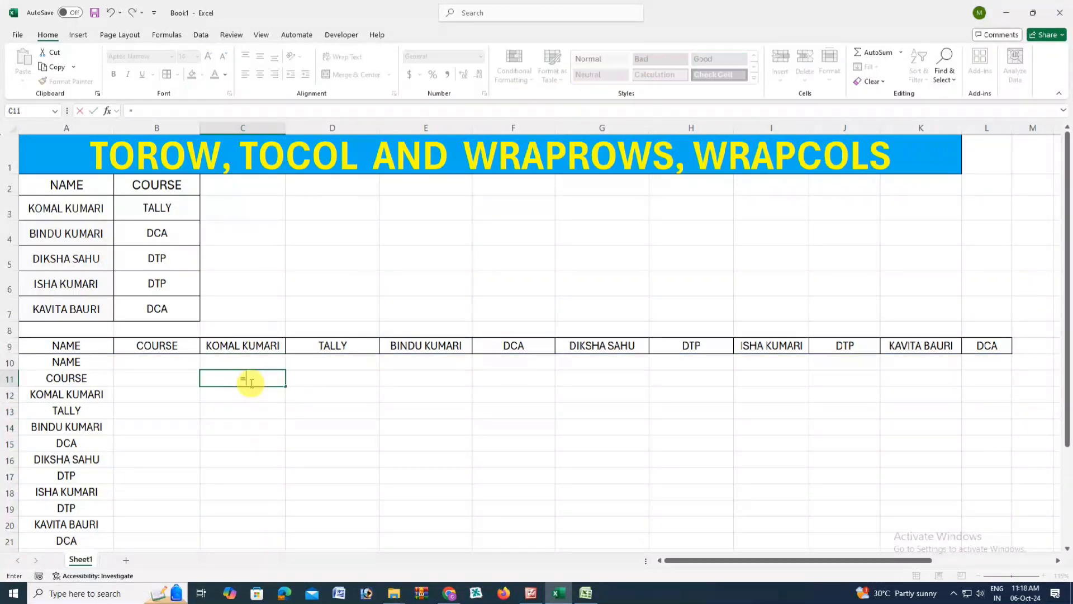
text(WRA)
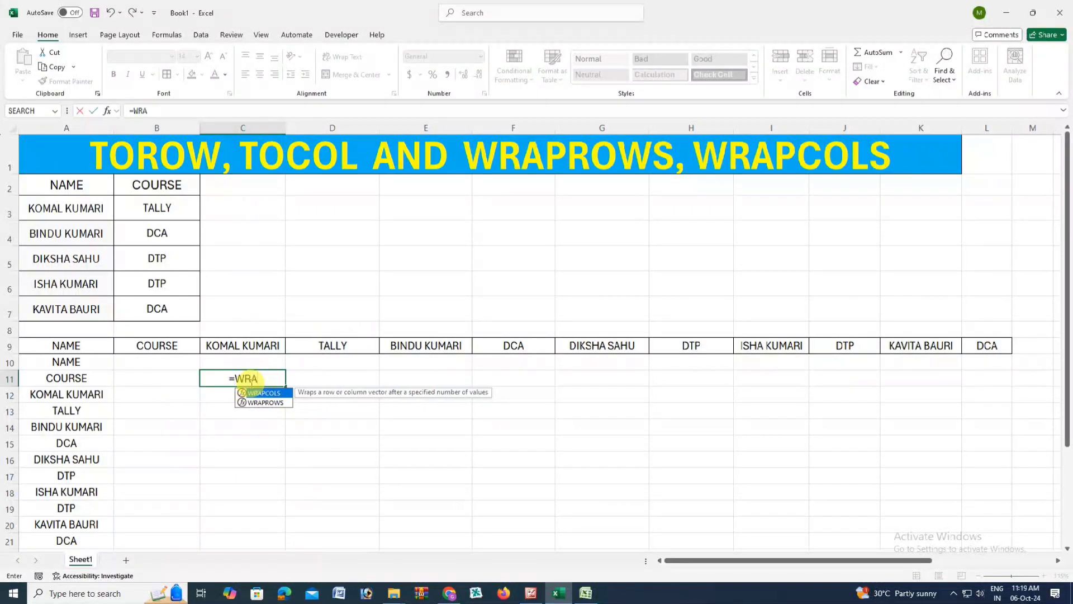
text(PROWS)
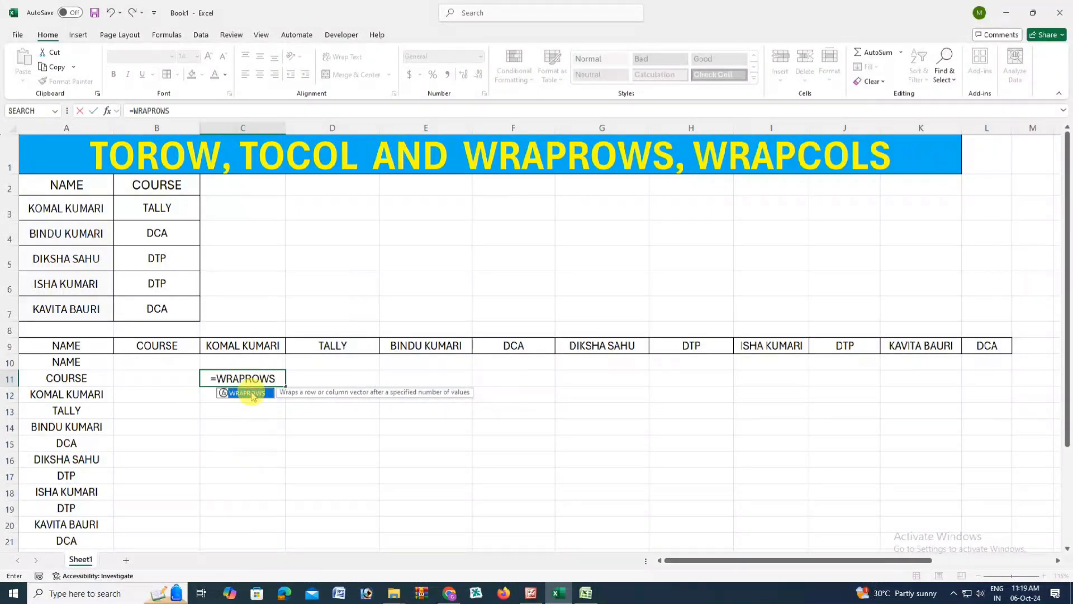
double_click(251, 394)
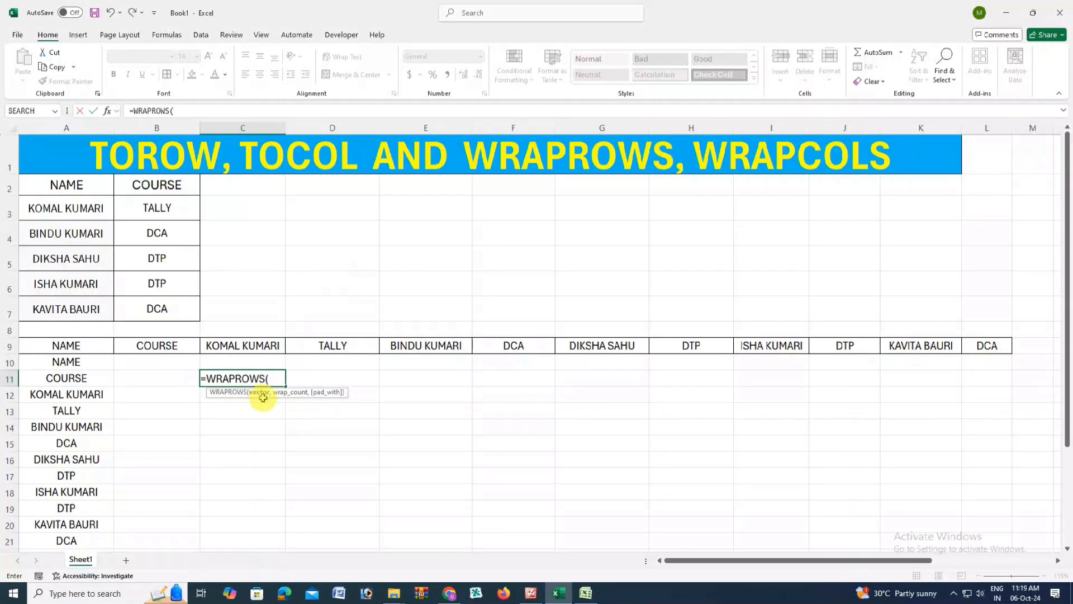
drag(56, 345, 982, 347)
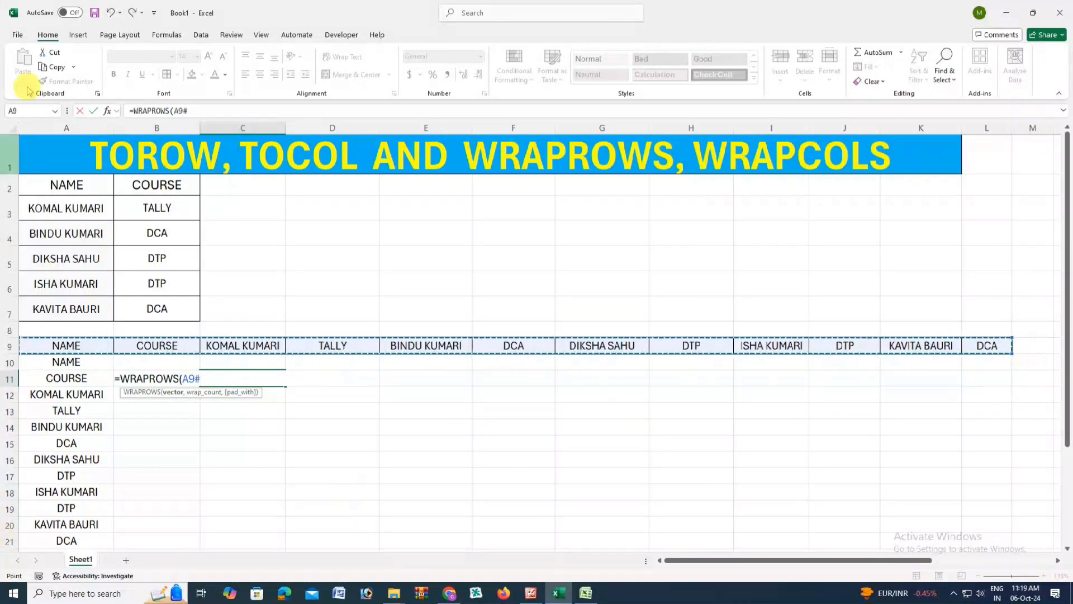
text(,2)
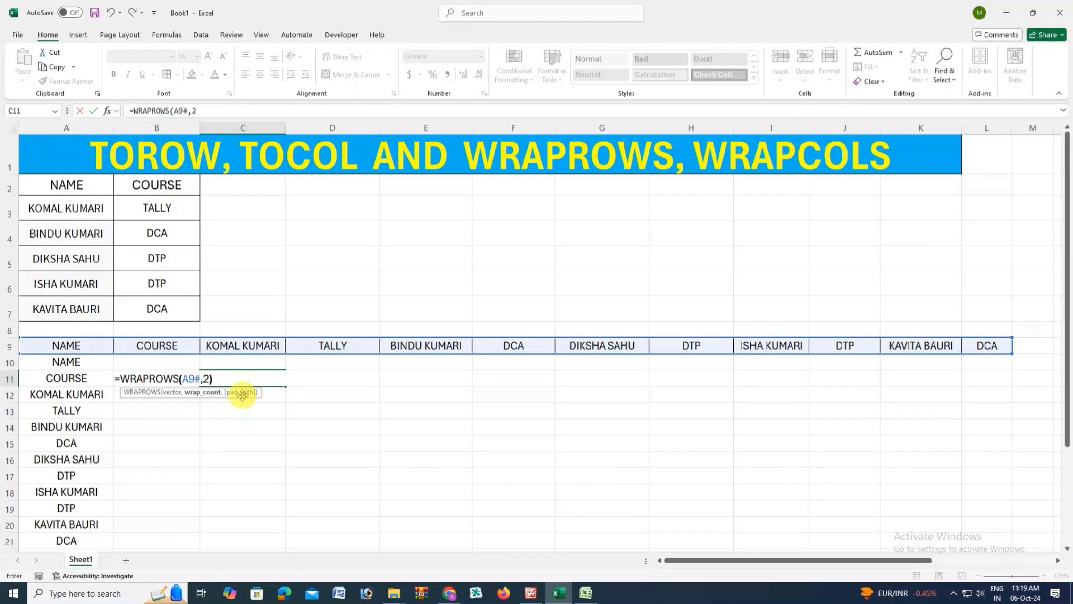
key(Return)
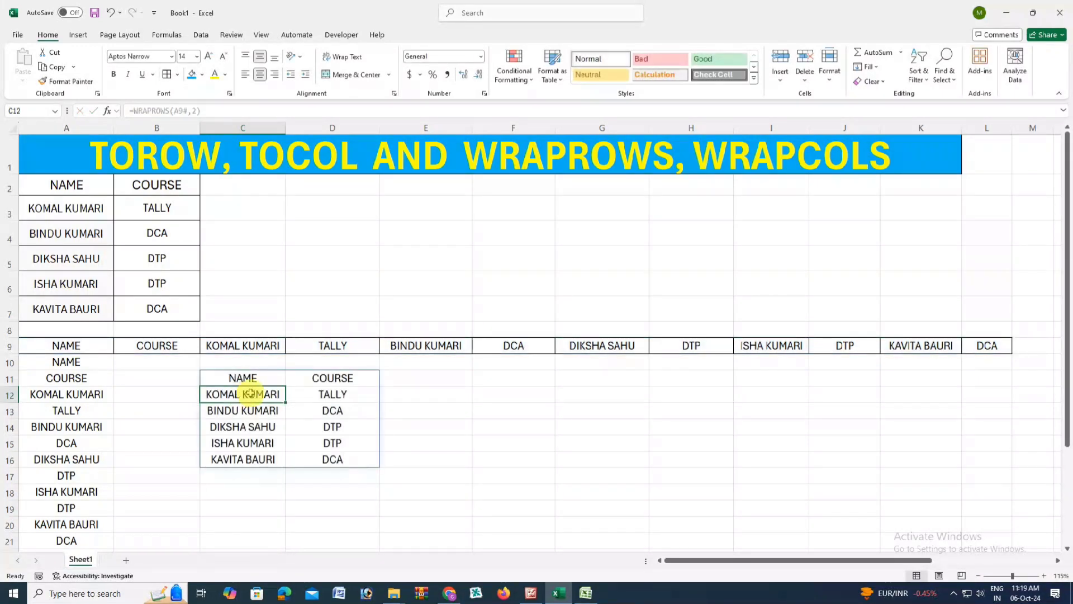
click(247, 378)
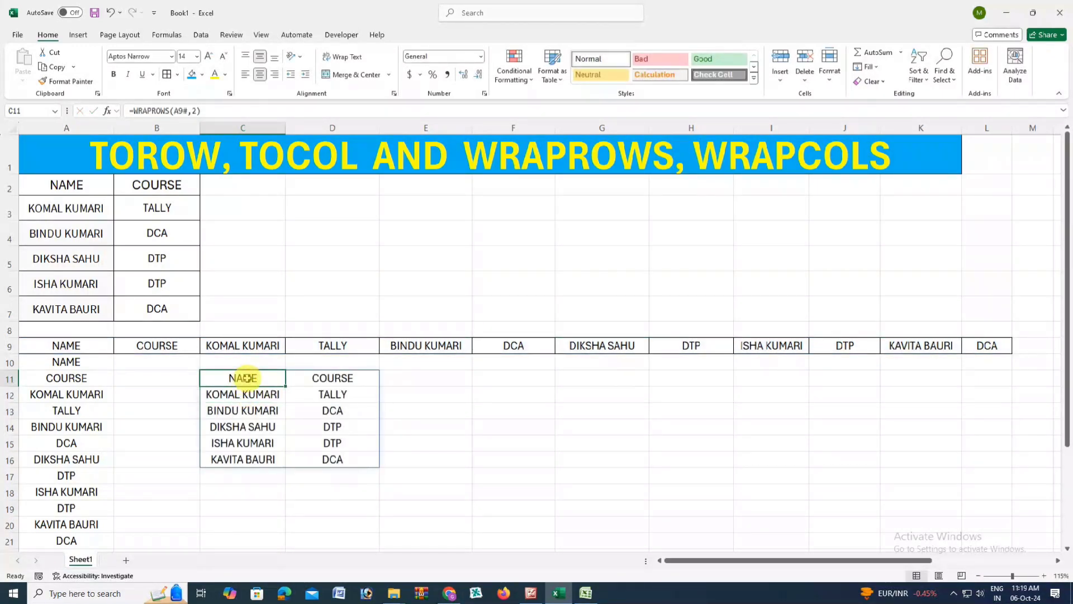
double_click(247, 379)
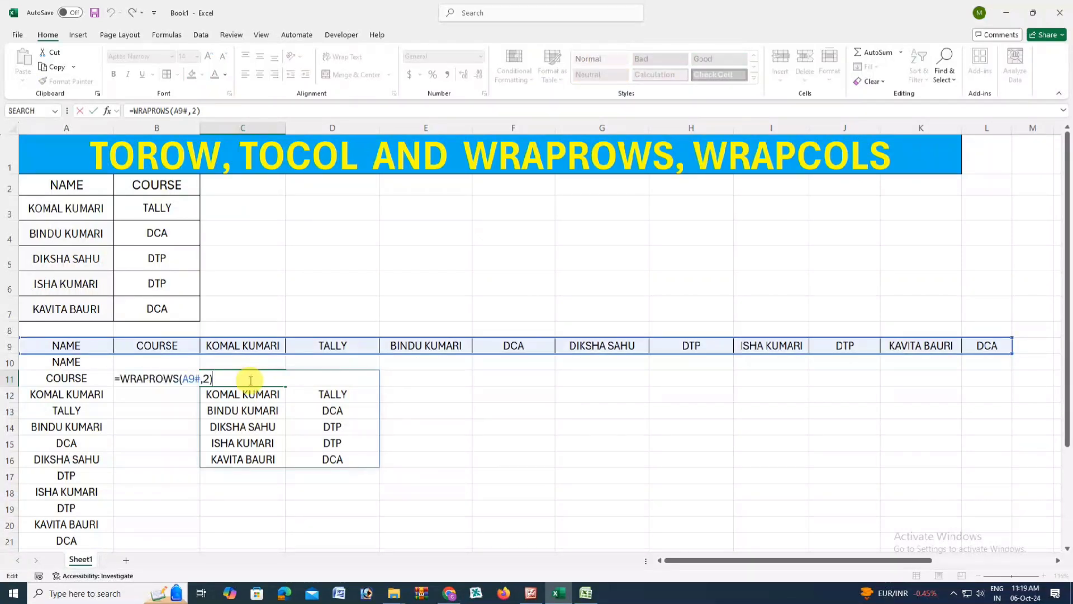
key(Return)
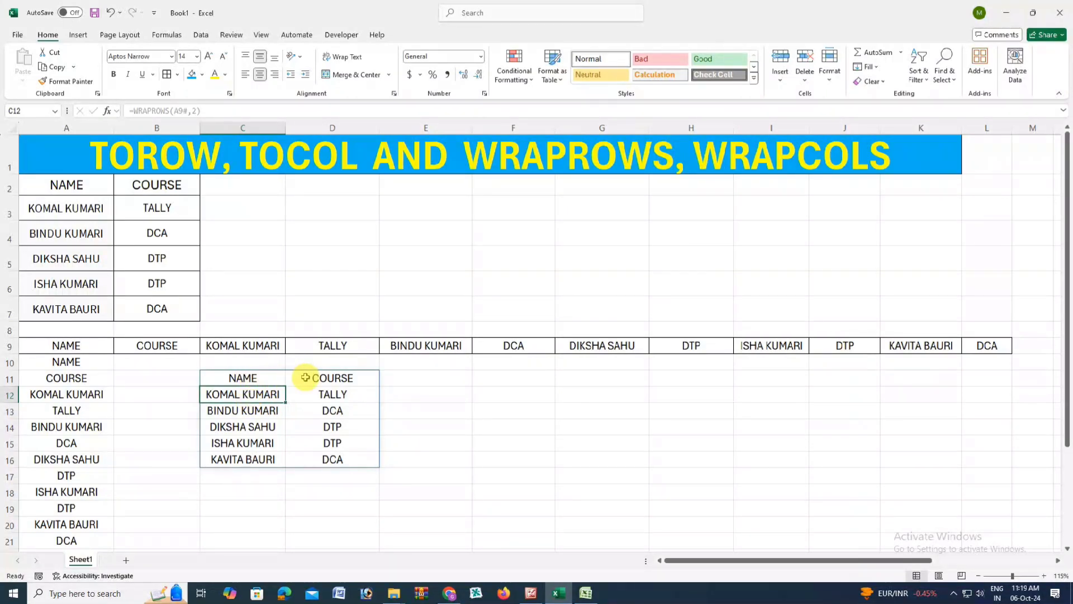
- Change the WRAPROWS formula in C11 to =WRAPROWS(A9#,3) and check how the values spread over three columns
click(264, 379)
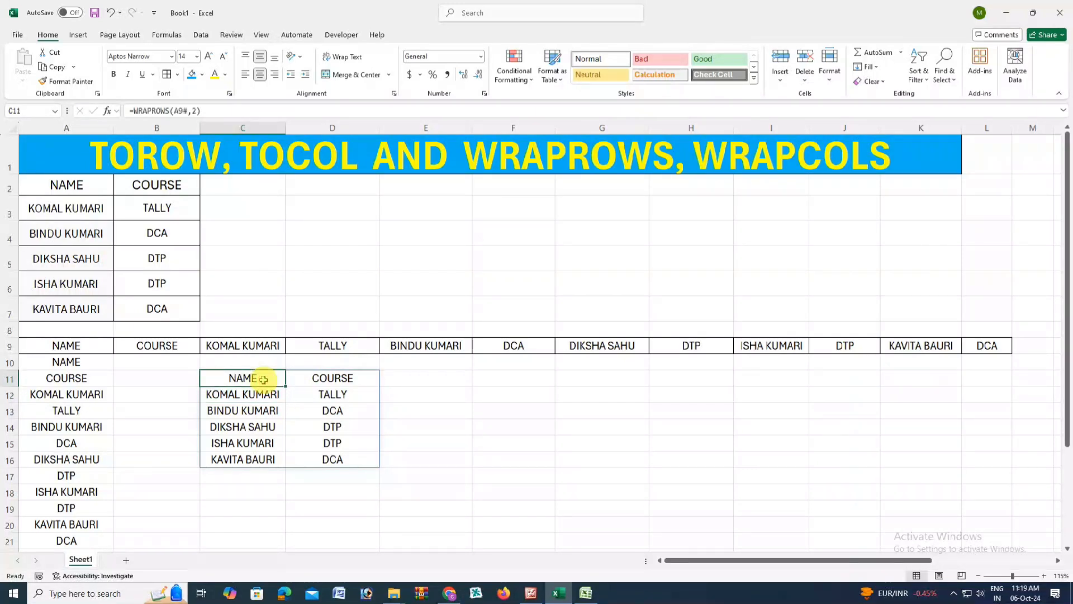
click(319, 380)
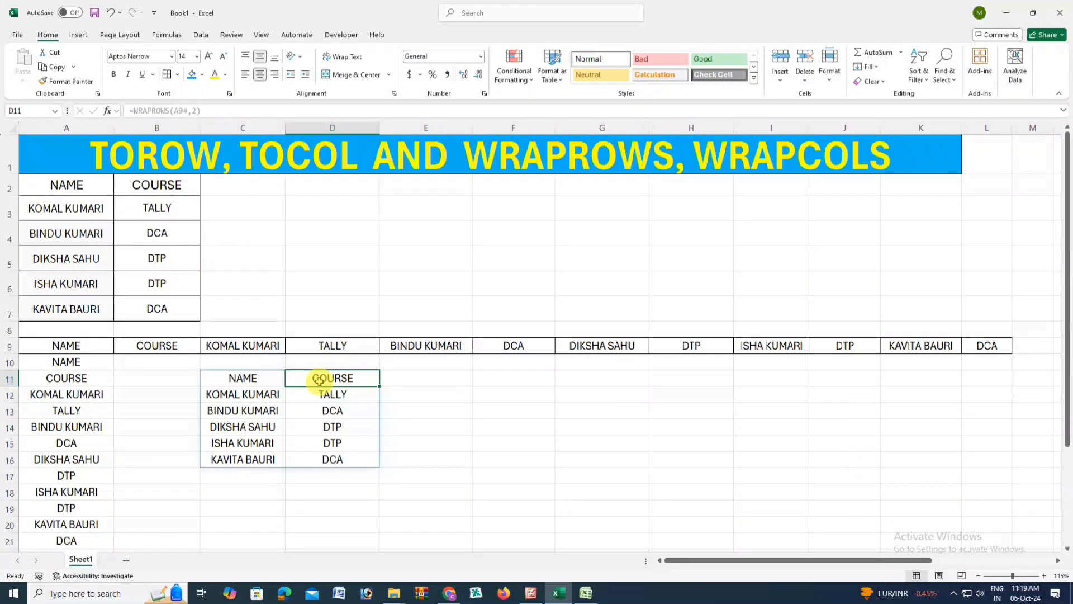
click(247, 398)
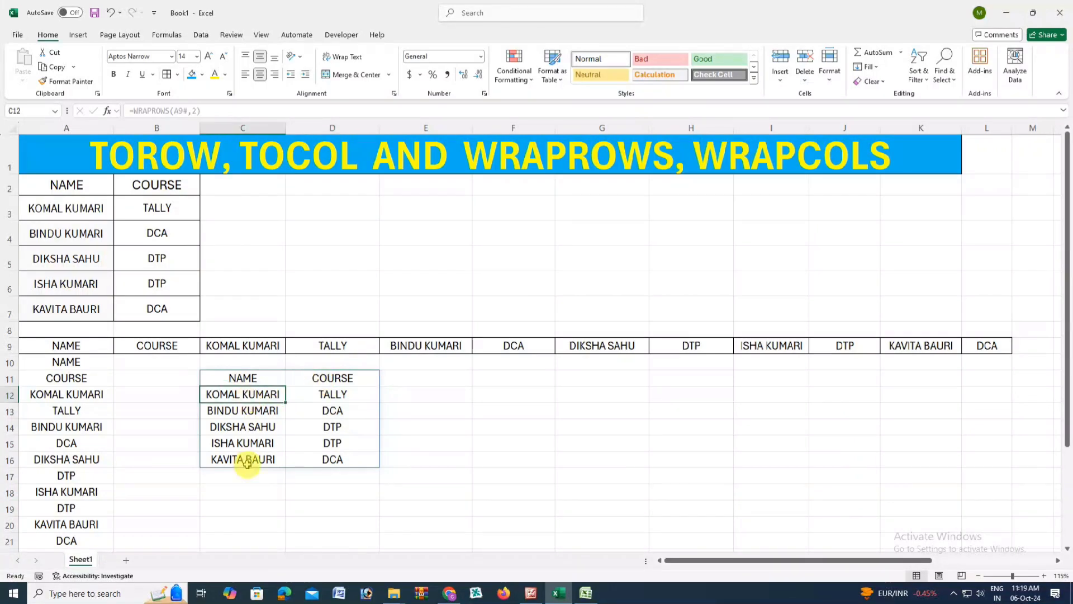
click(261, 381)
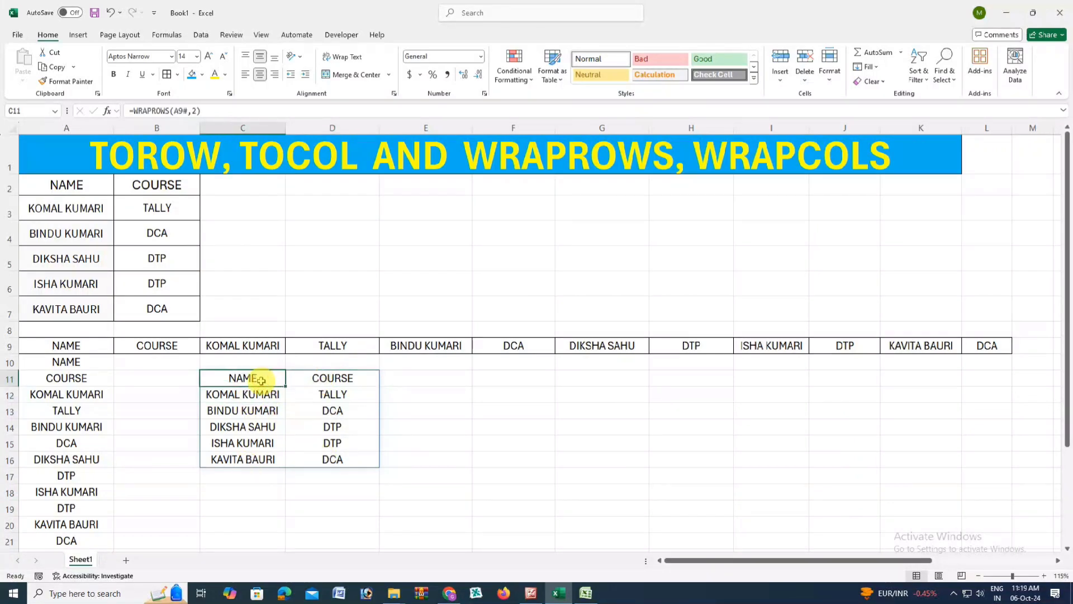
double_click(261, 380)
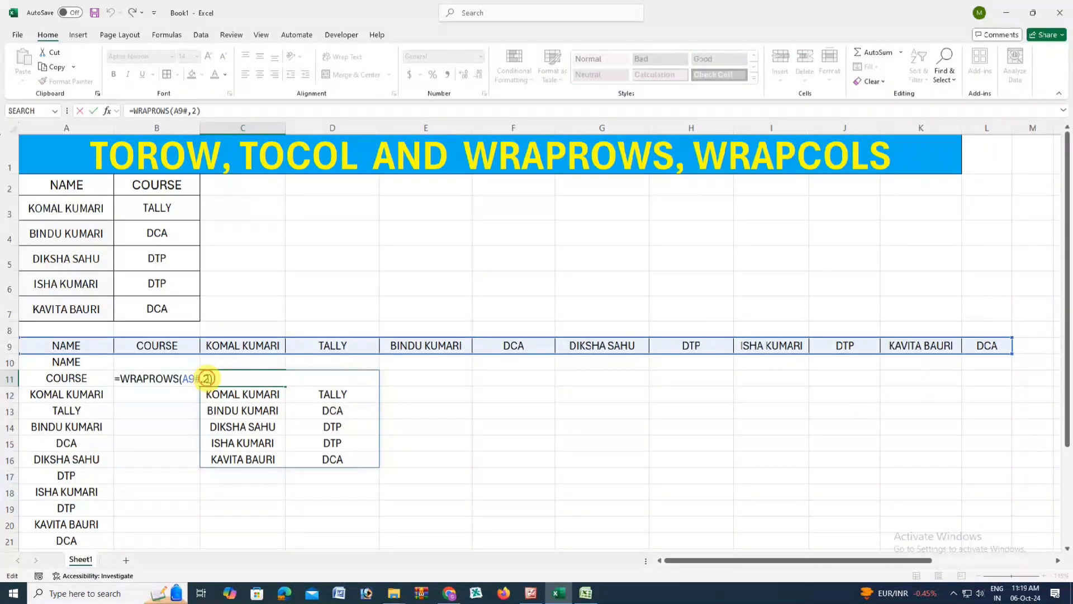
click(207, 379)
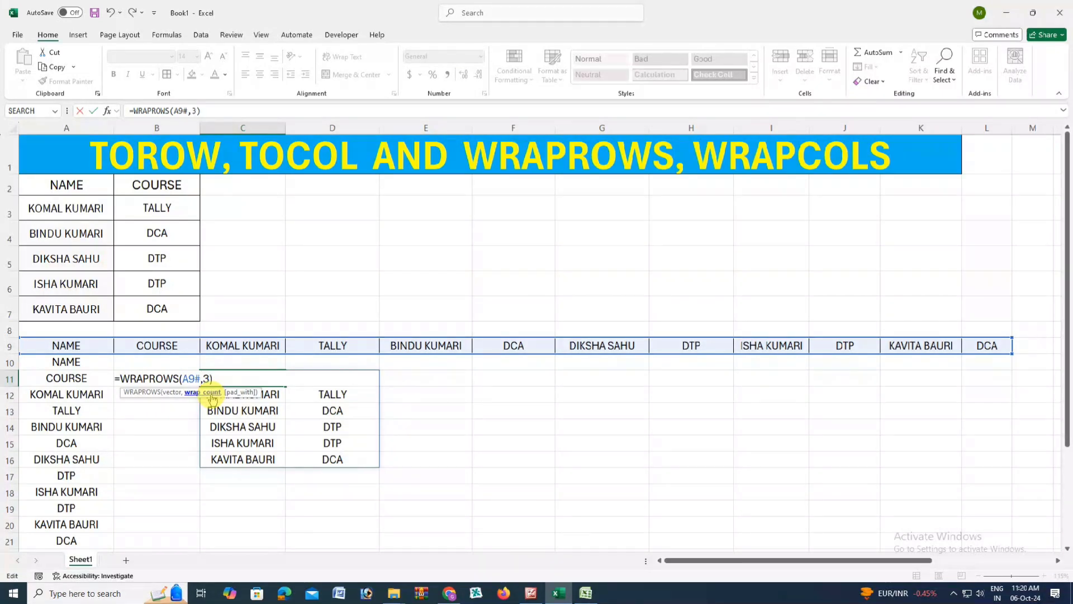
key(Return)
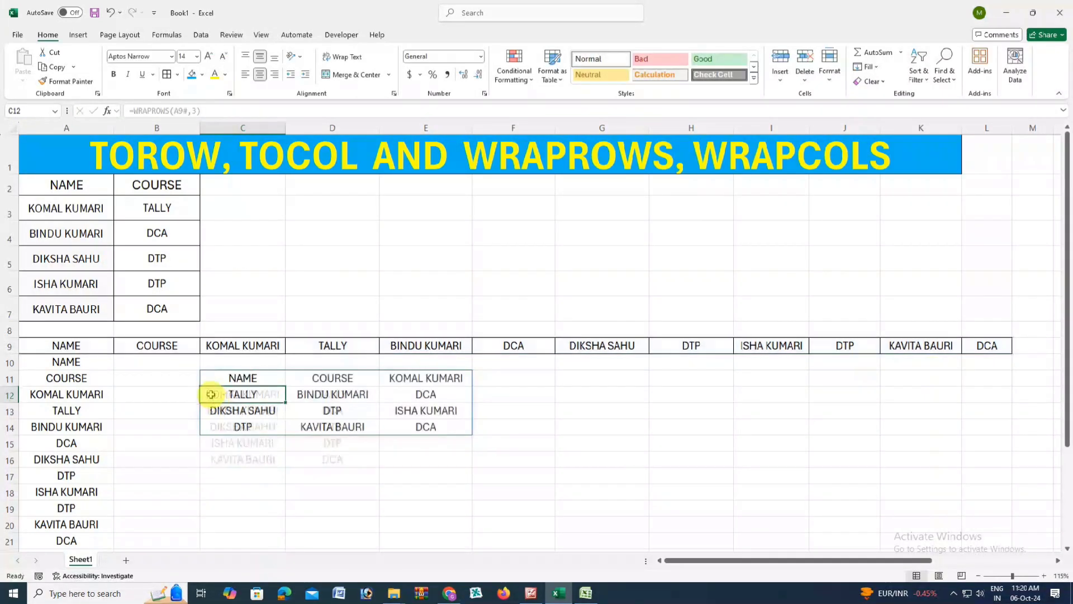
drag(262, 378, 264, 398)
drag(359, 378, 360, 410)
drag(435, 380, 436, 412)
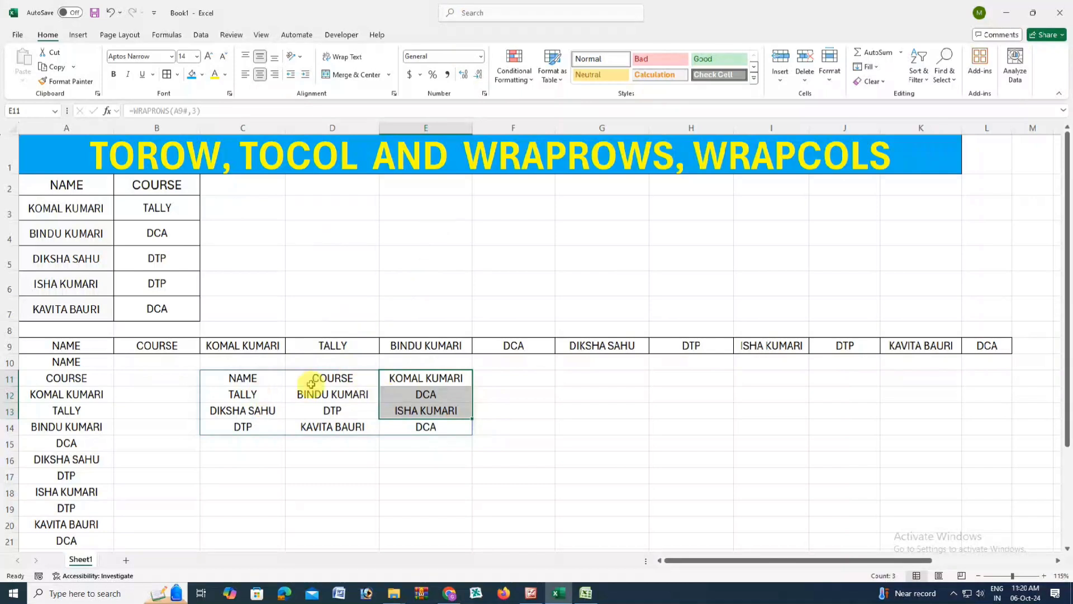
- Set the wrap count of the WRAPROWS formula in C11 to 4 and check the four-column layout
click(269, 379)
double_click(262, 380)
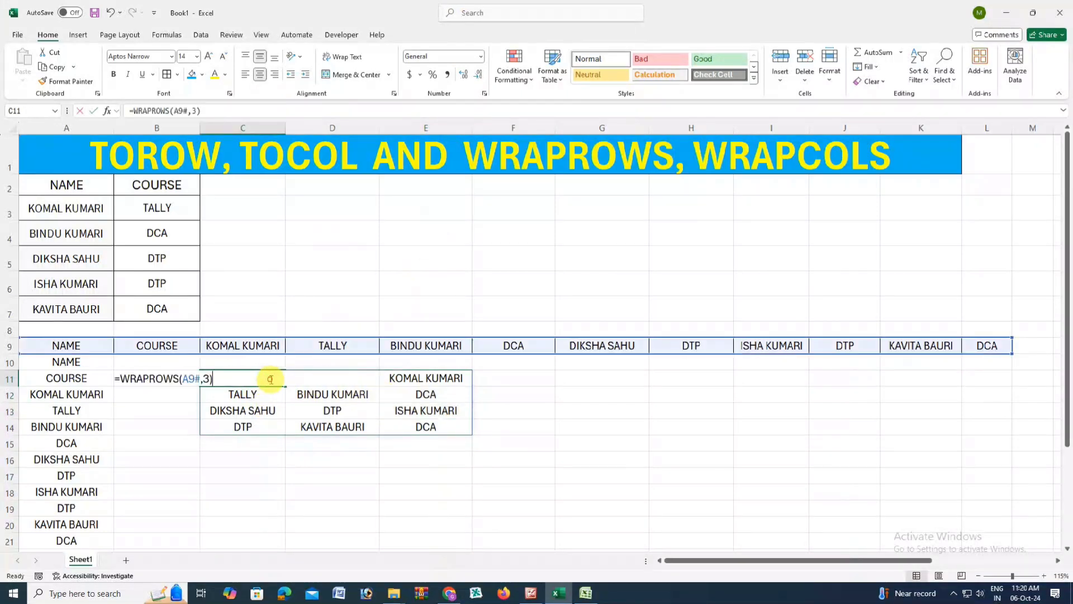
click(210, 380)
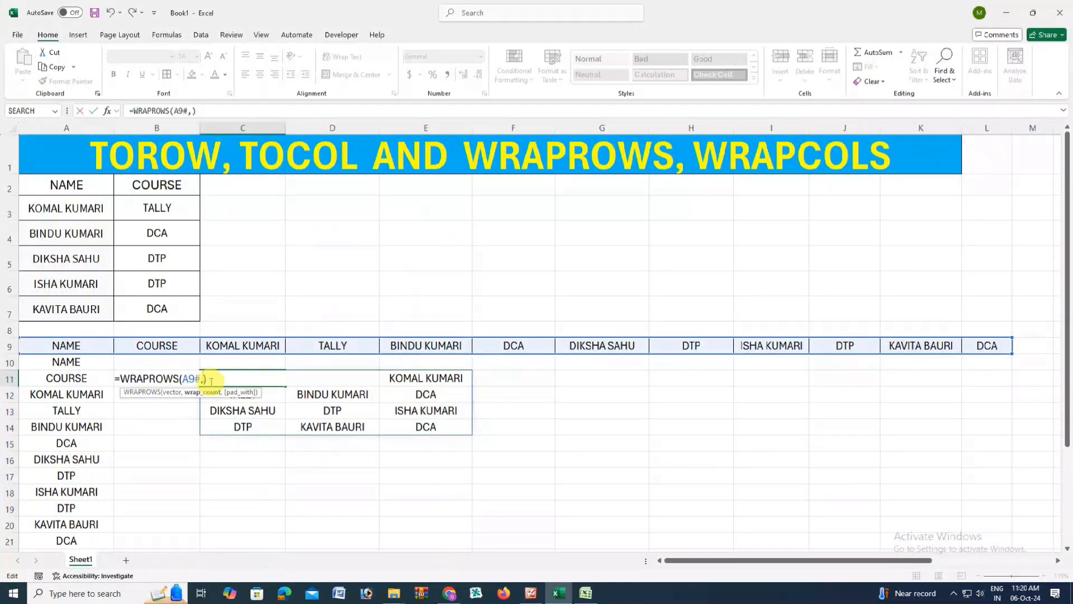
key(Return)
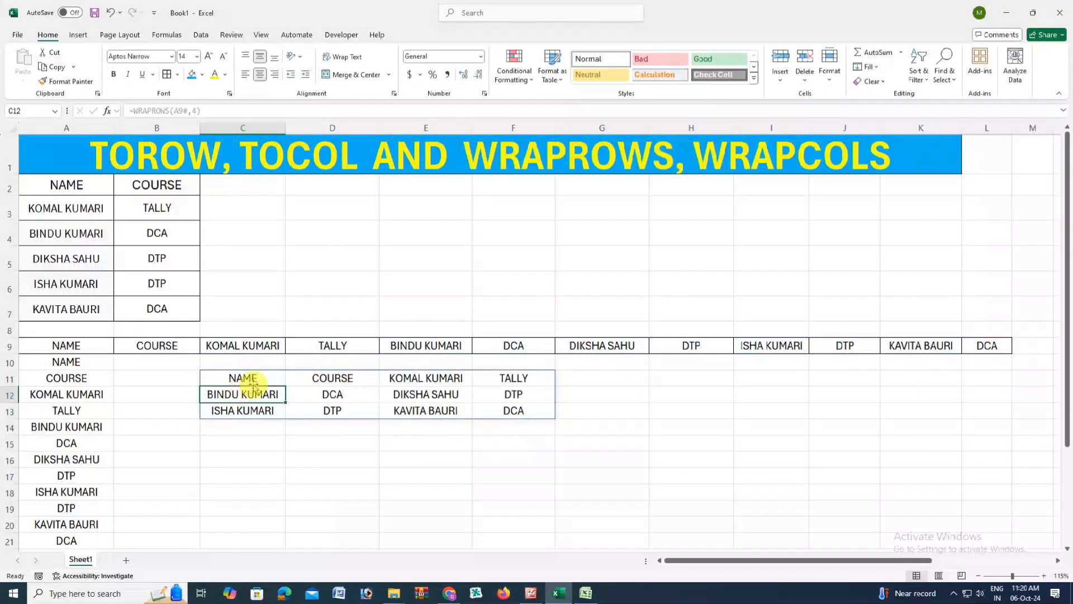
drag(270, 379, 276, 400)
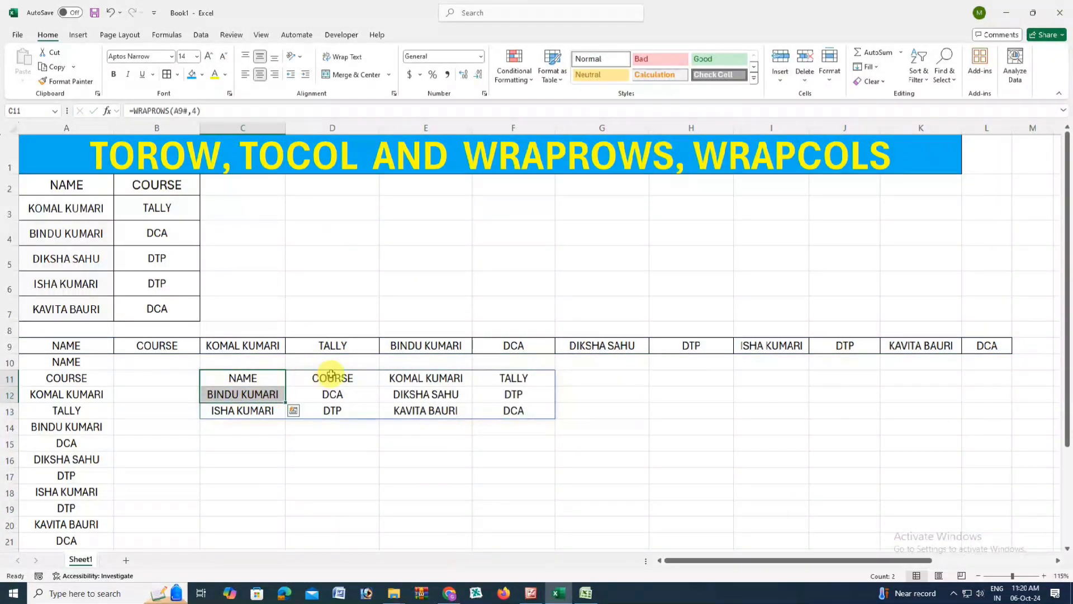
drag(329, 378, 334, 395)
drag(460, 376, 513, 394)
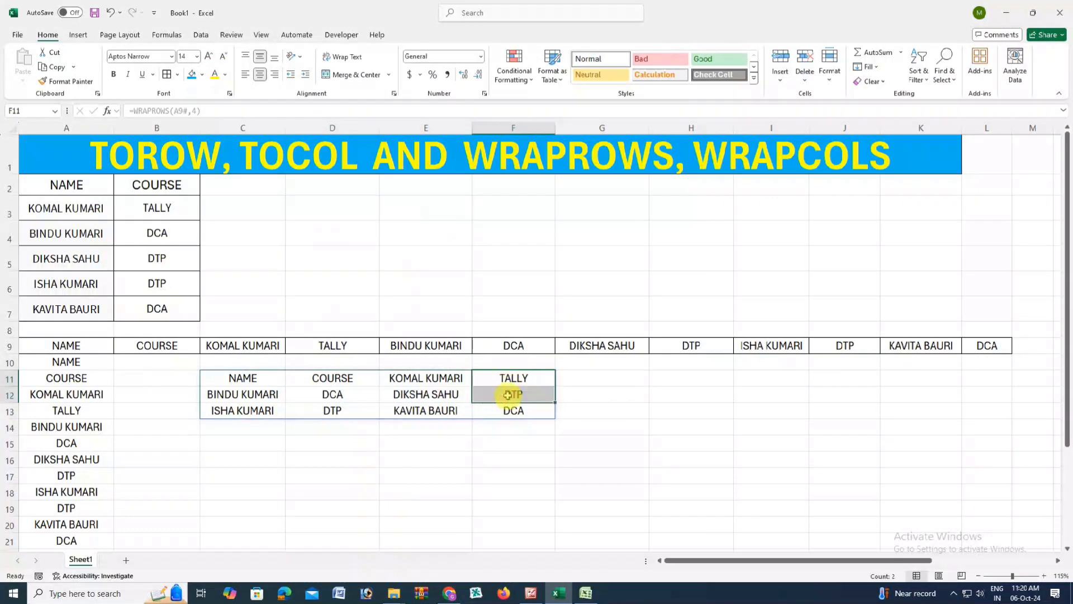
click(252, 379)
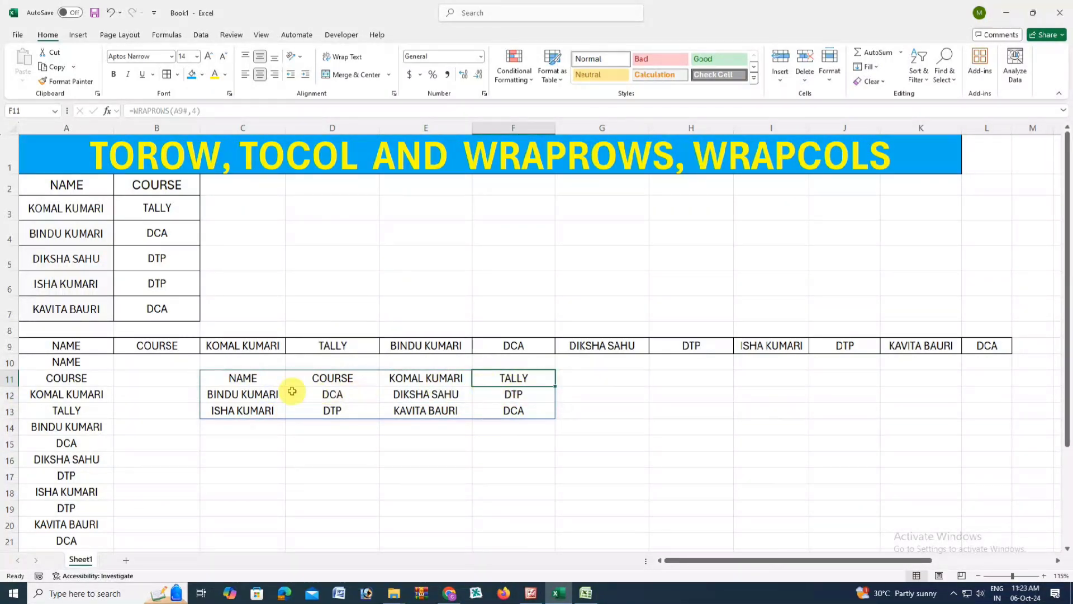
- Return the wrap count in the C11 WRAPROWS formula to 3 and go through the first row of the result
click(271, 378)
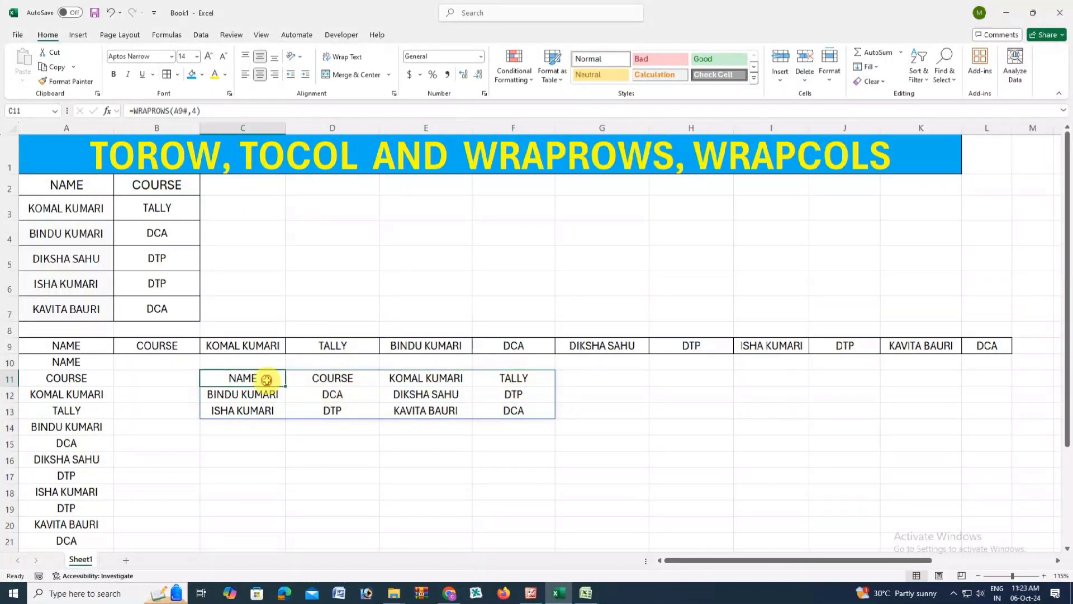
double_click(266, 381)
click(210, 380)
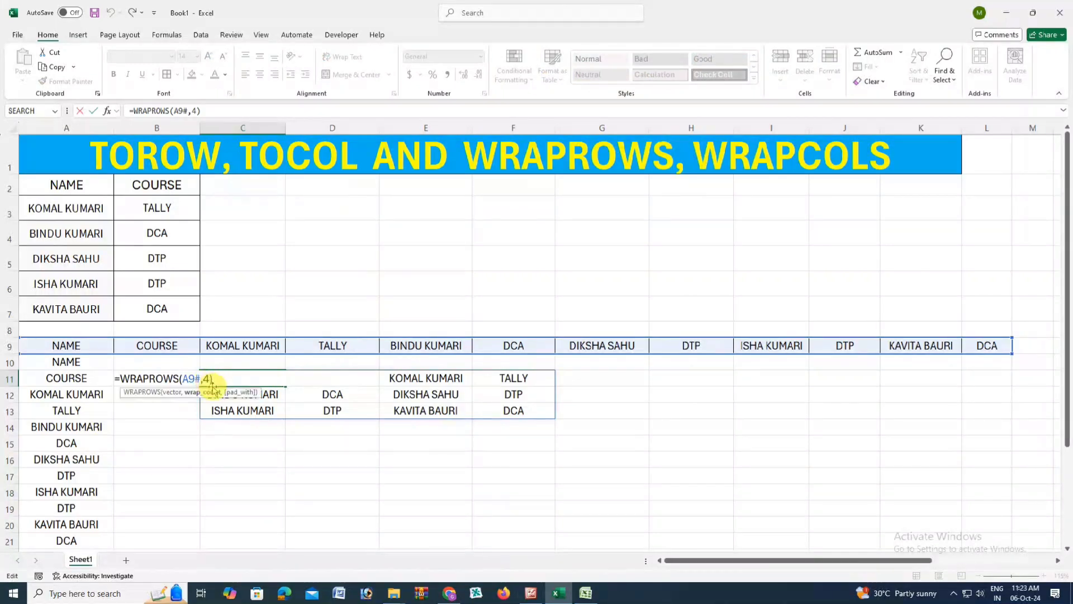
text(3)
key(Return)
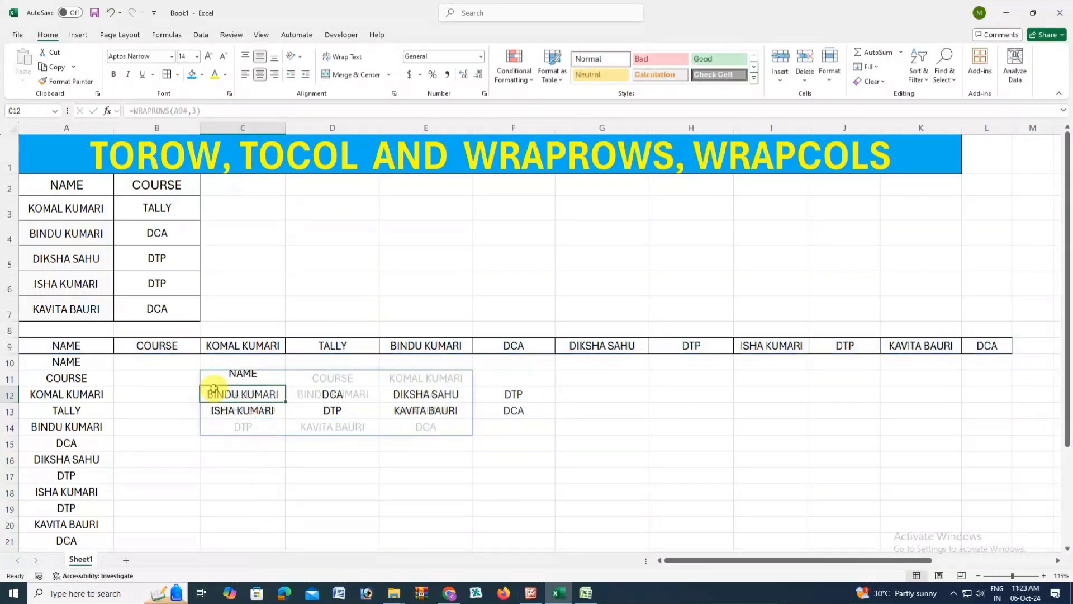
click(274, 378)
click(324, 378)
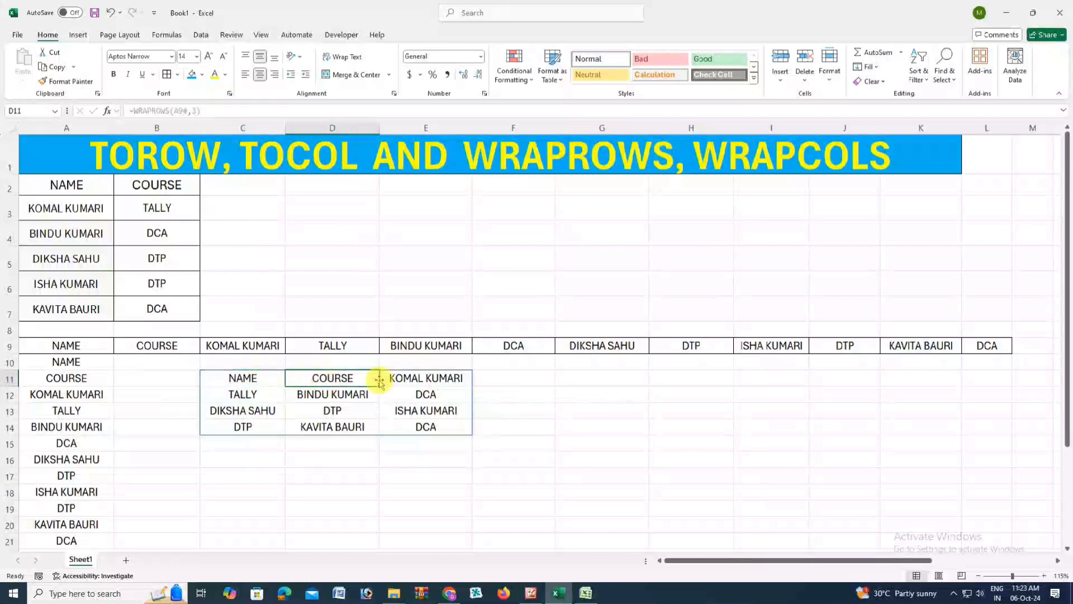
click(407, 377)
- Set the wrap count in C11 back to 2 with =WRAPROWS(A9#,2) and check the two header cells
double_click(273, 379)
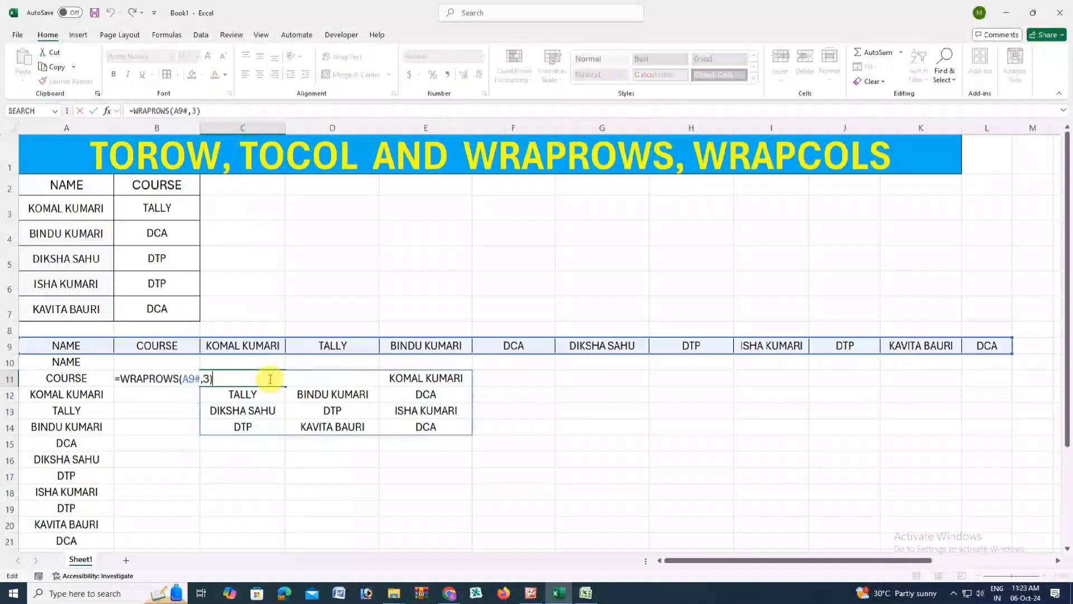
click(207, 379)
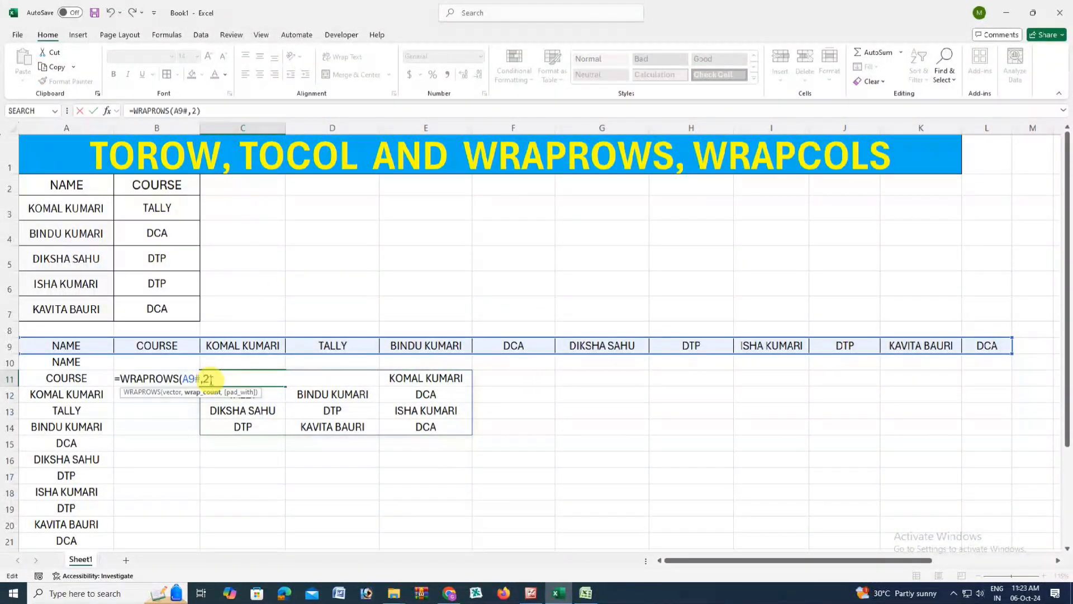
text(2)
key(Return)
click(240, 376)
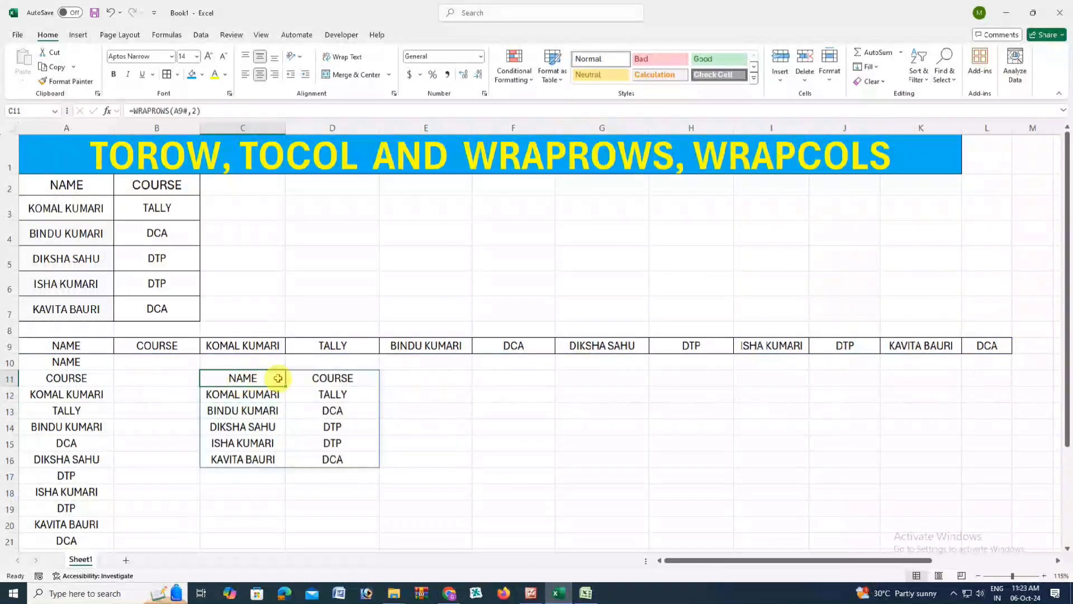
click(341, 378)
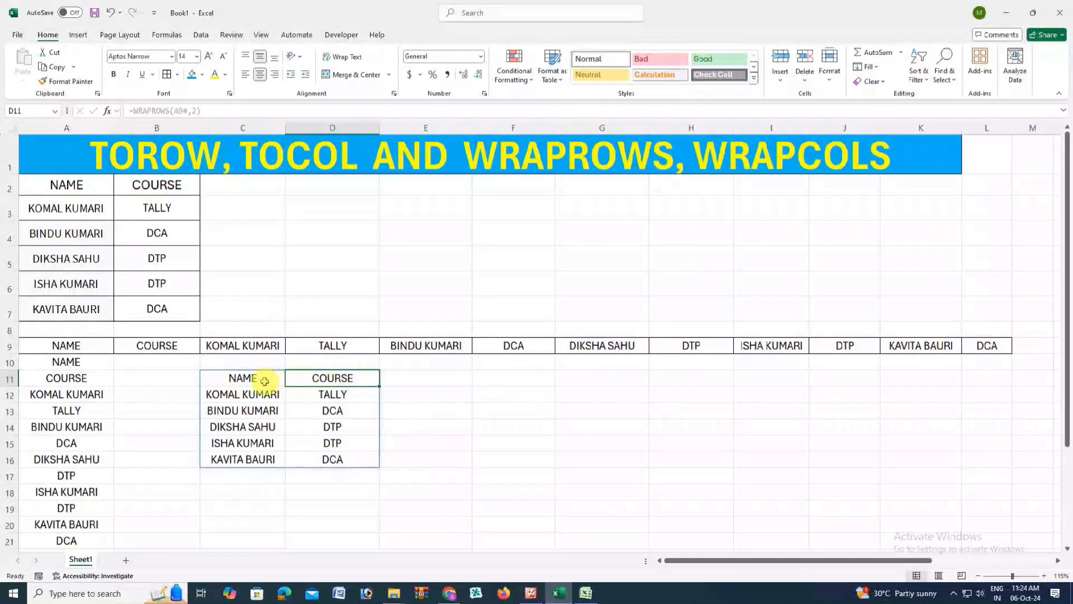
- Enter =WRAPCOLS(A9#,2) in cell F11 to wrap the row 9 data into columns of two values
click(495, 378)
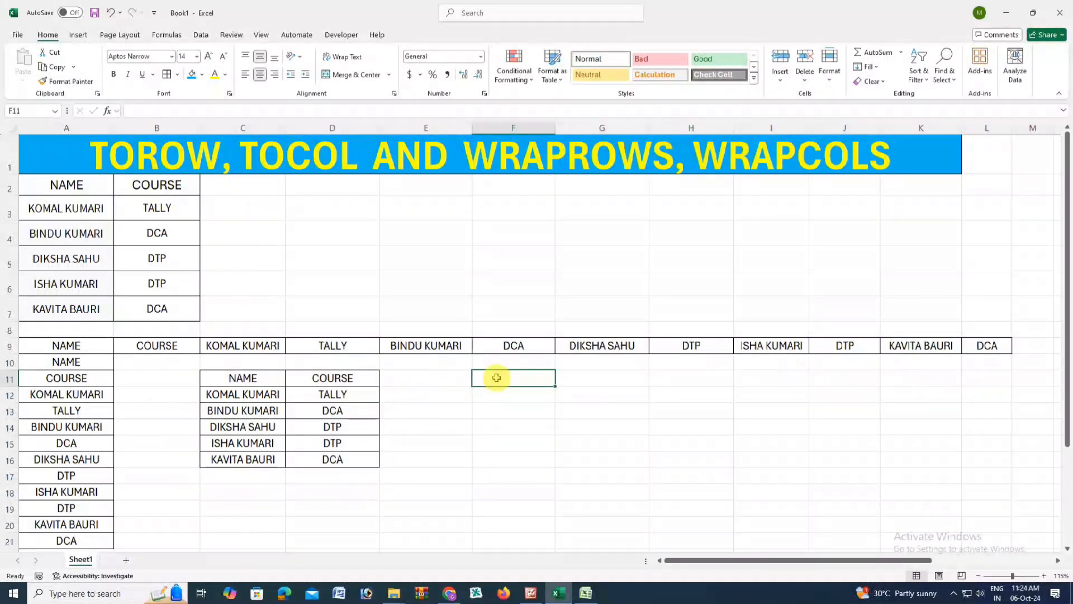
text(=)
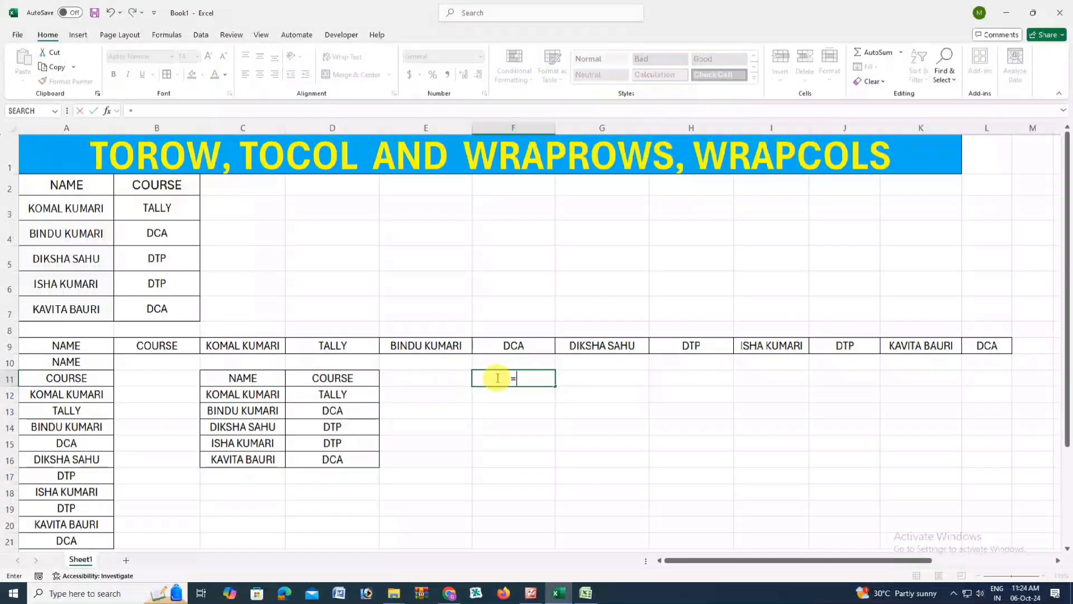
text(WR)
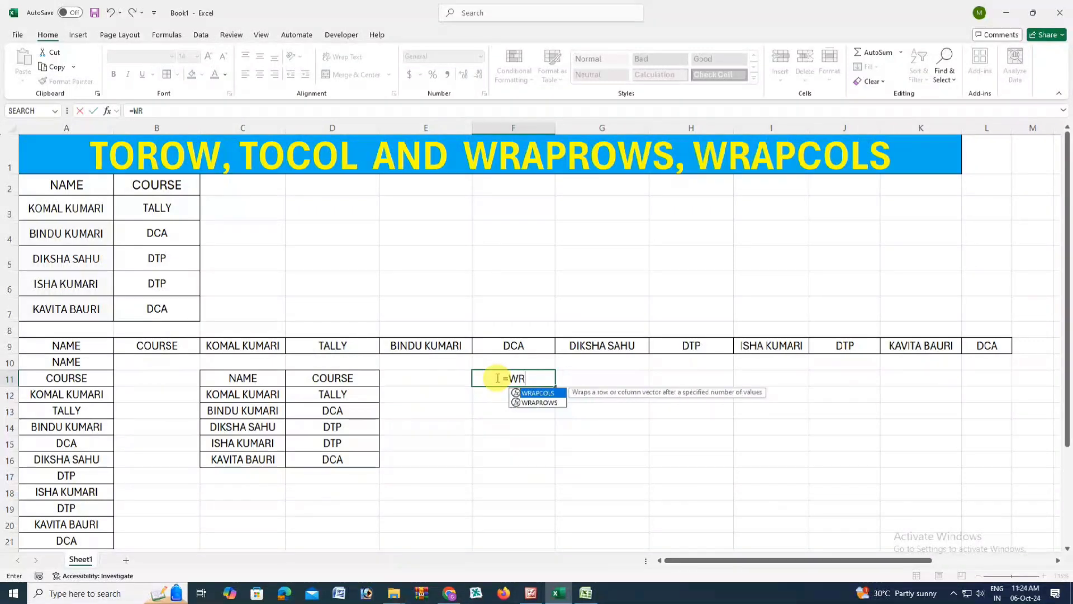
text(A)
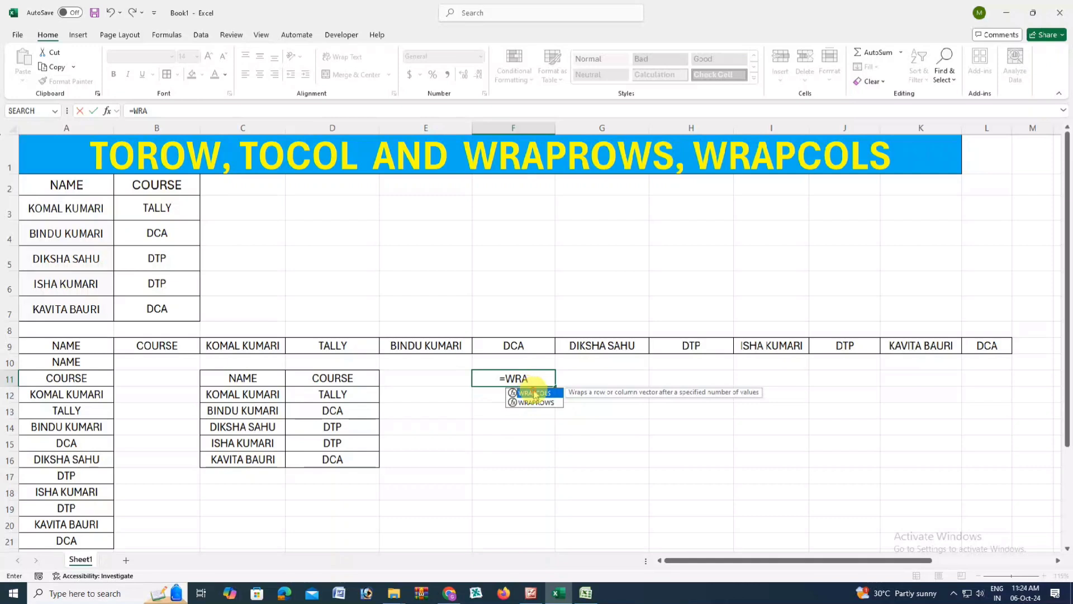
key(Tab)
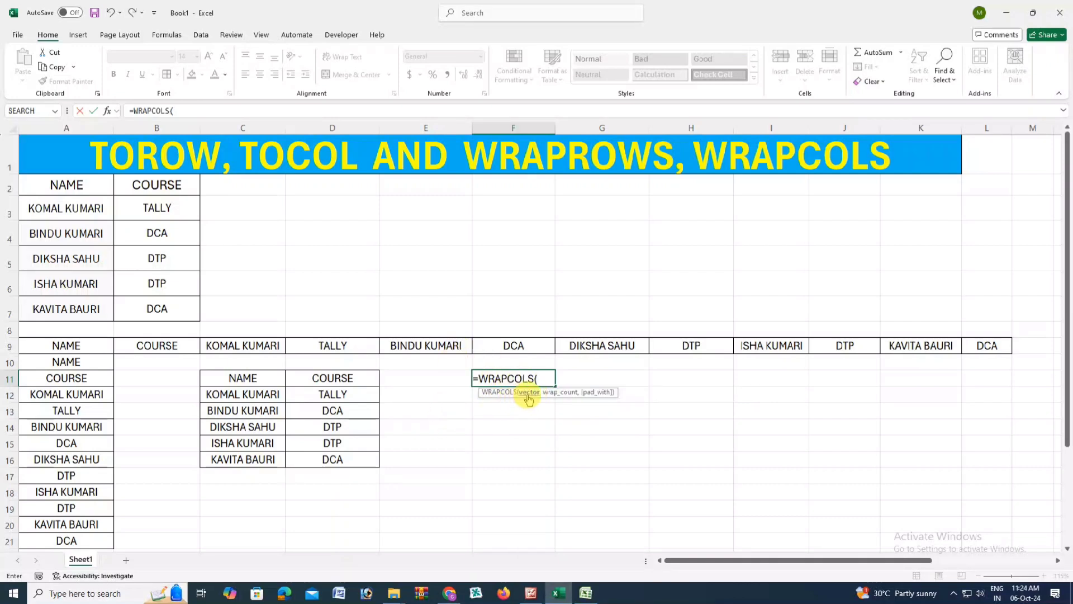
drag(77, 345, 984, 347)
text(,2)
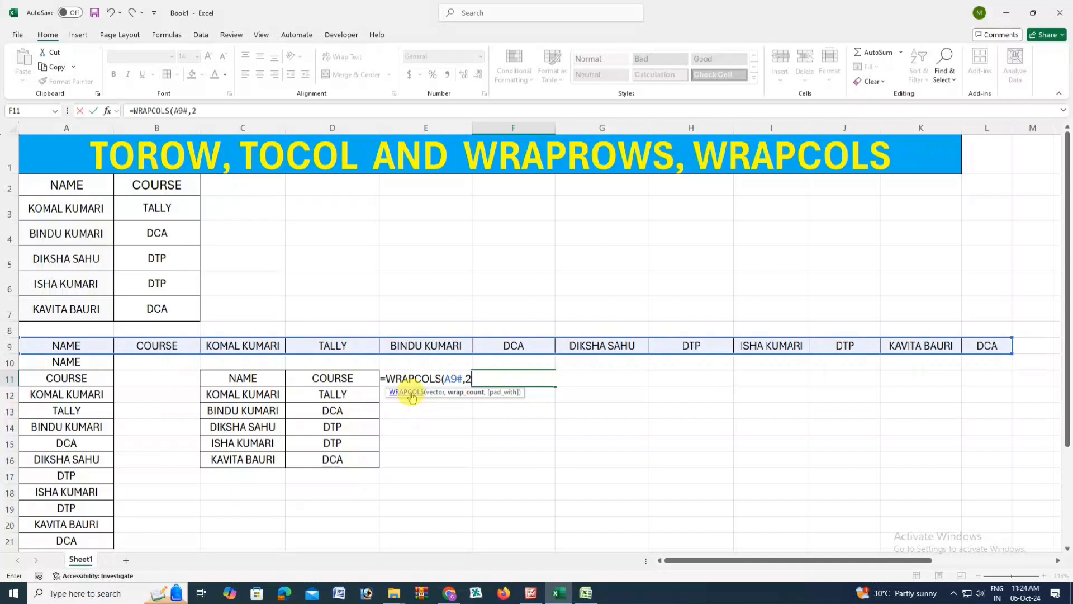
text())
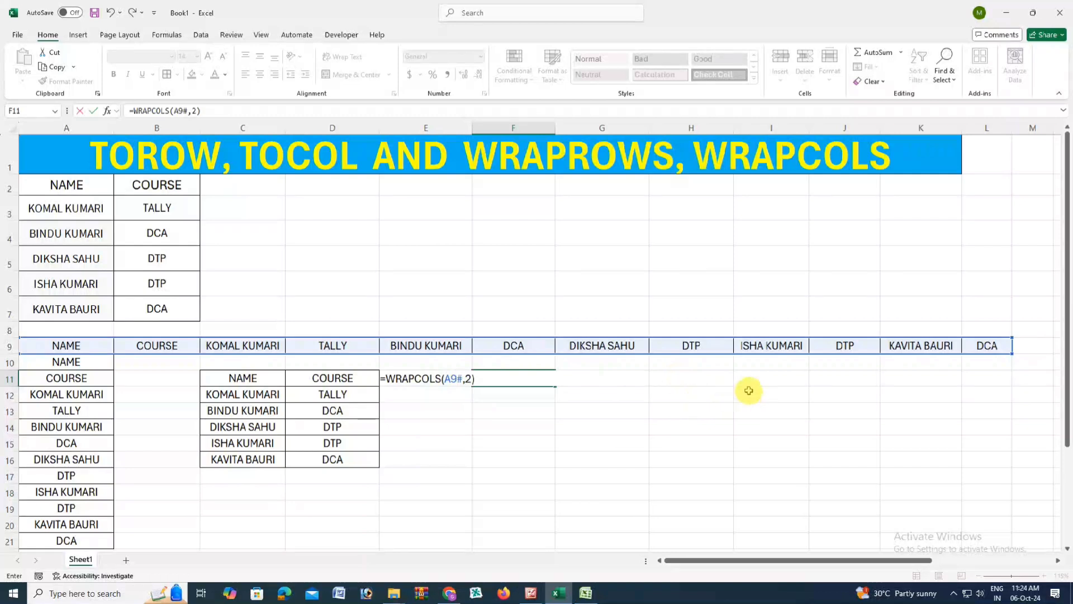
key(Return)
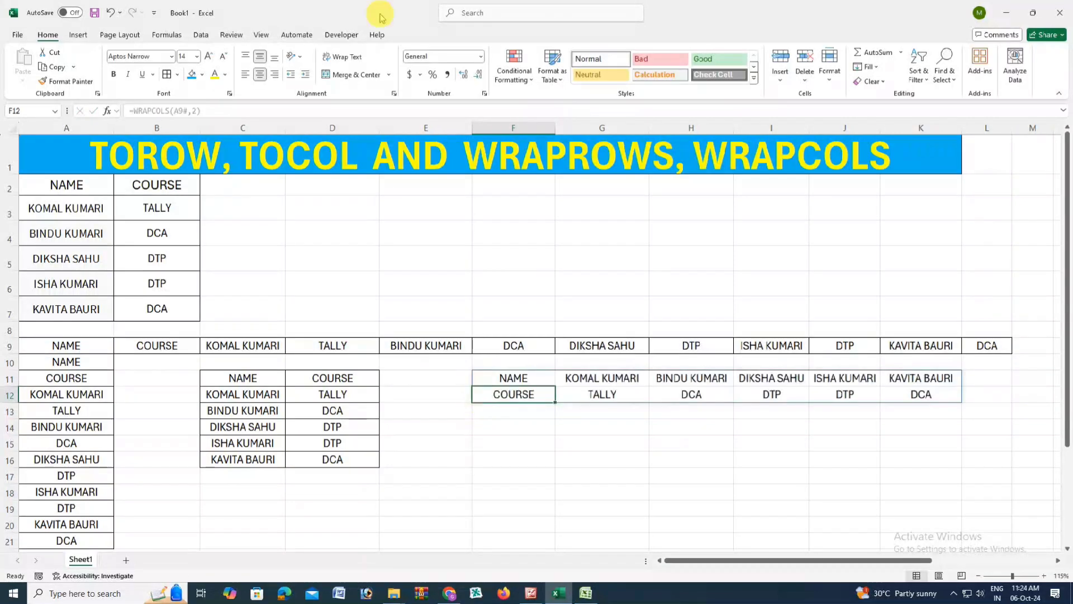
- Examine how the WRAPCOLS result starting in F11 pairs each name with its course in the cell below
click(531, 378)
click(533, 397)
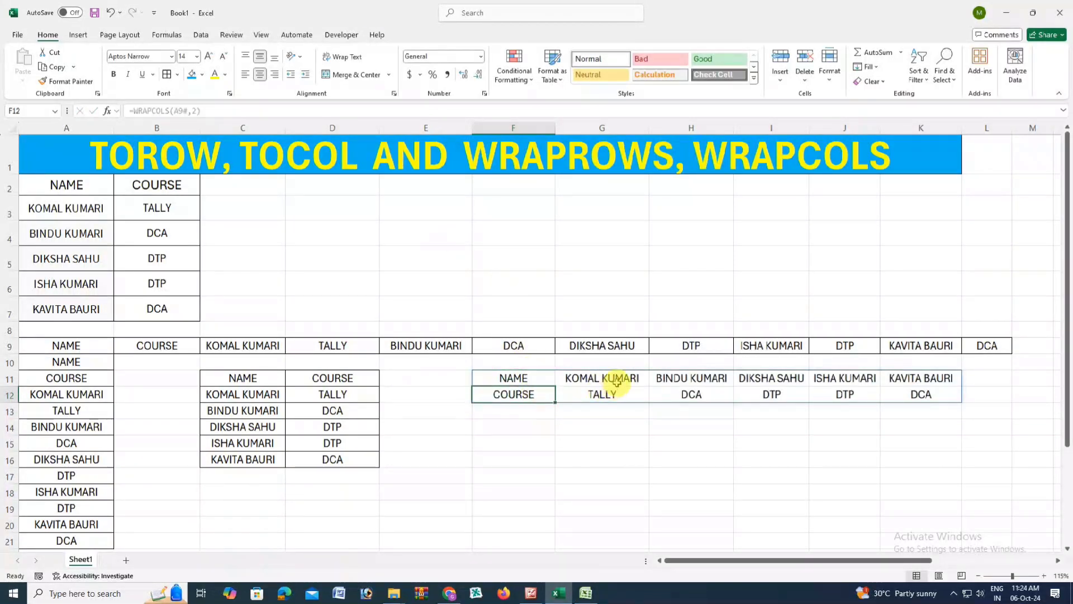
click(617, 381)
click(617, 396)
click(541, 379)
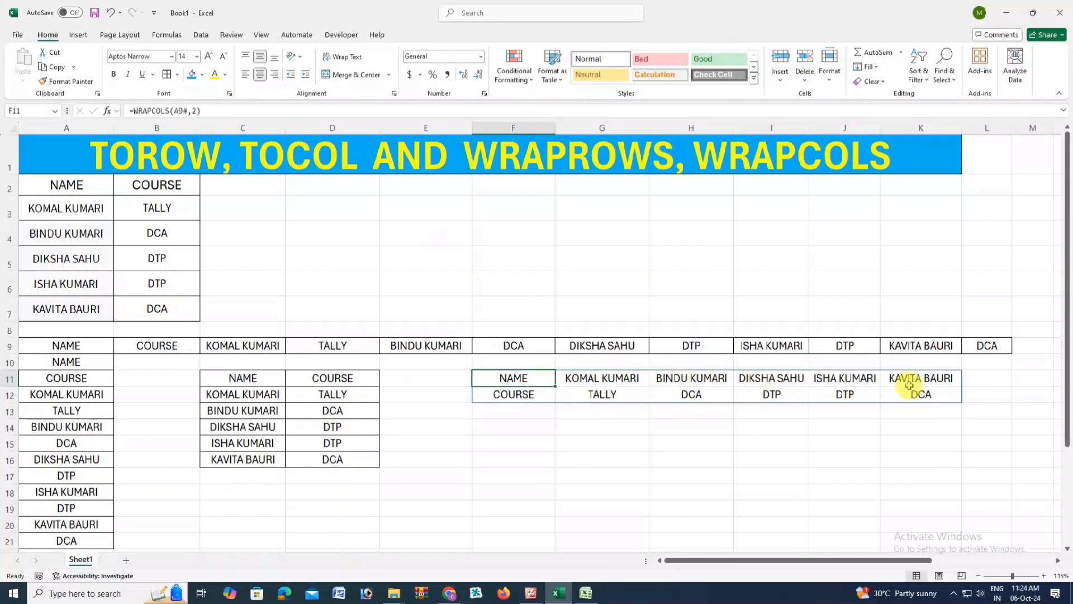
click(540, 398)
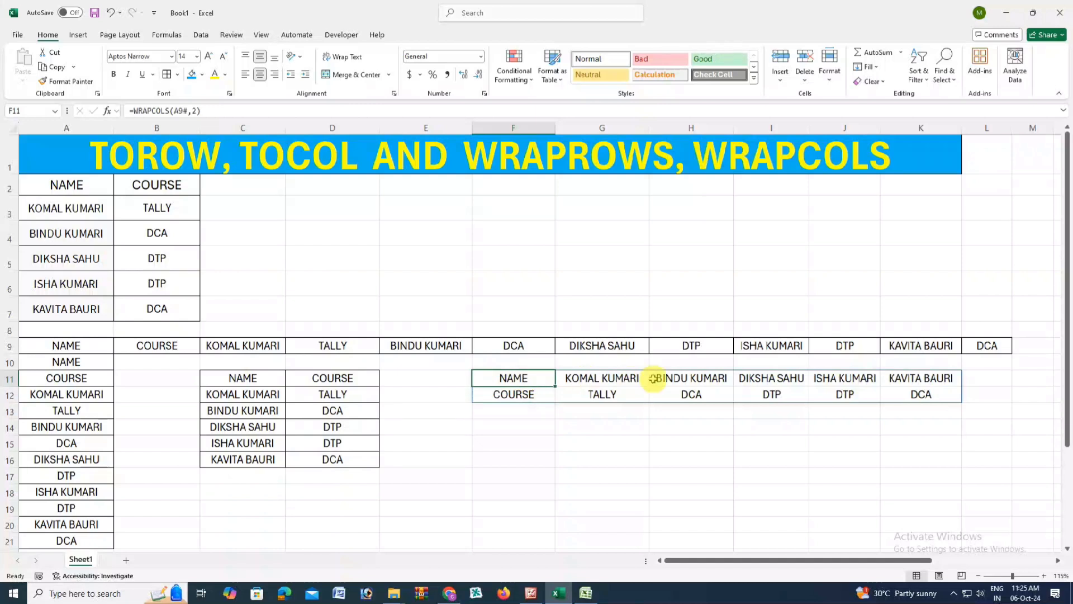
- Change the F11 formula to =WRAPCOLS(A9#,3) and go through the three cells in the first column of the result
double_click(525, 381)
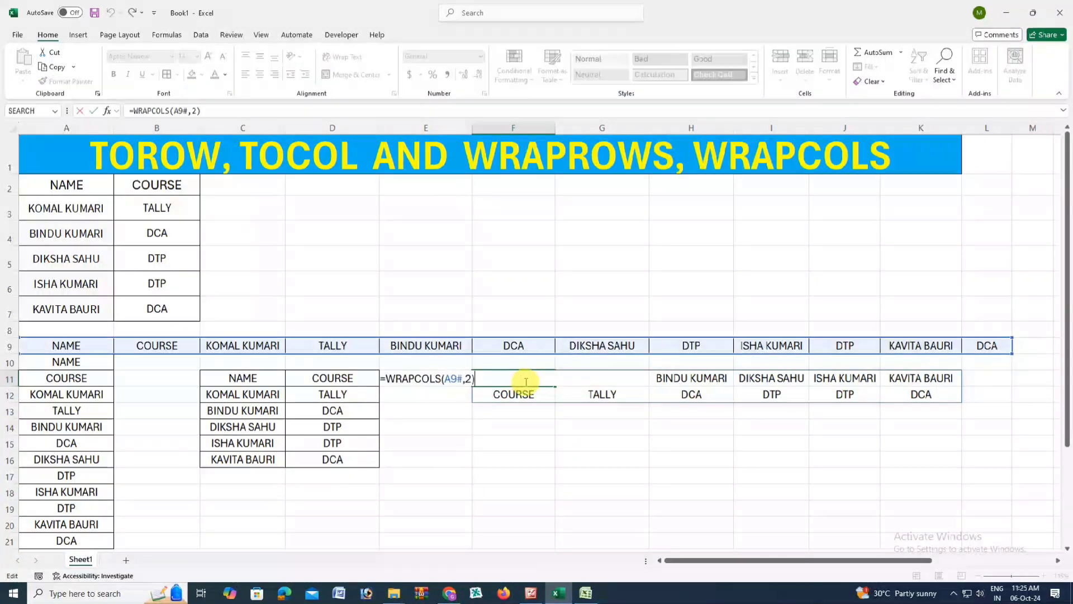
click(466, 379)
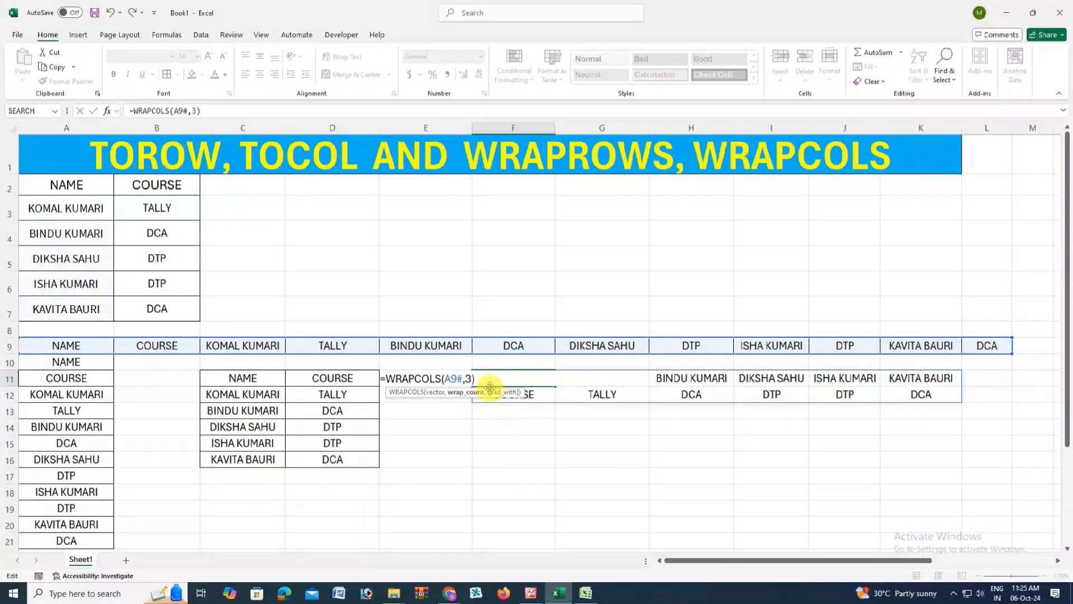
key(Return)
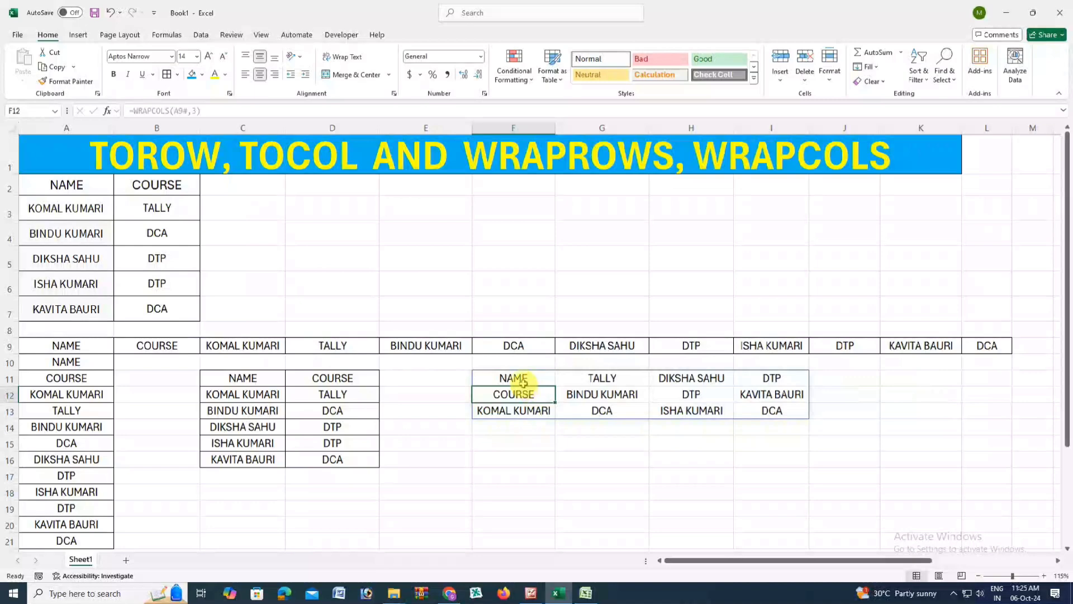
click(522, 378)
click(527, 396)
click(528, 410)
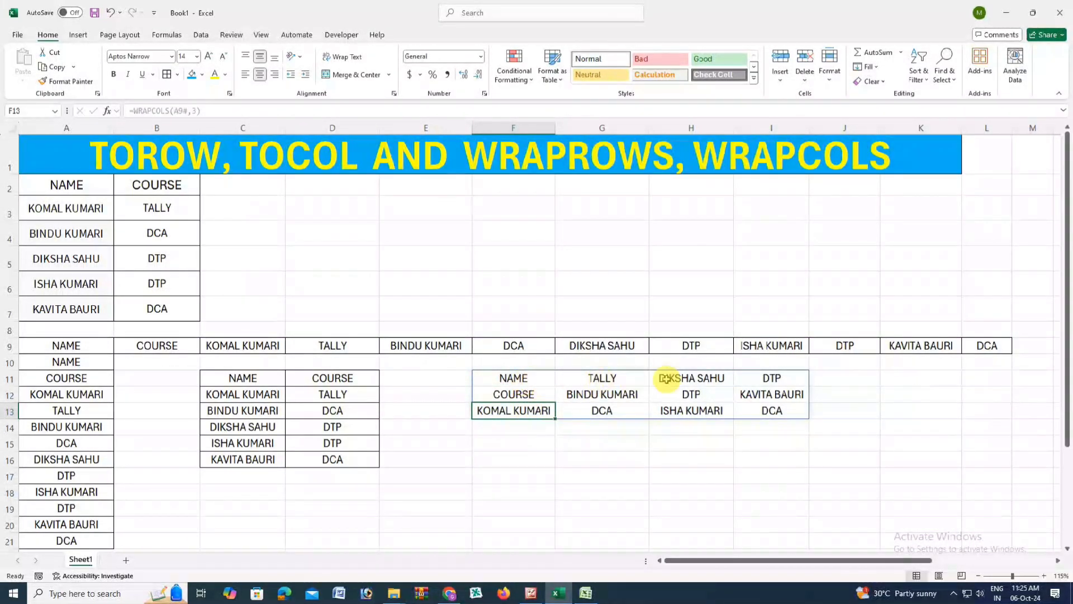
- Set the wrap count in the F11 WRAPCOLS formula back to 2
double_click(532, 379)
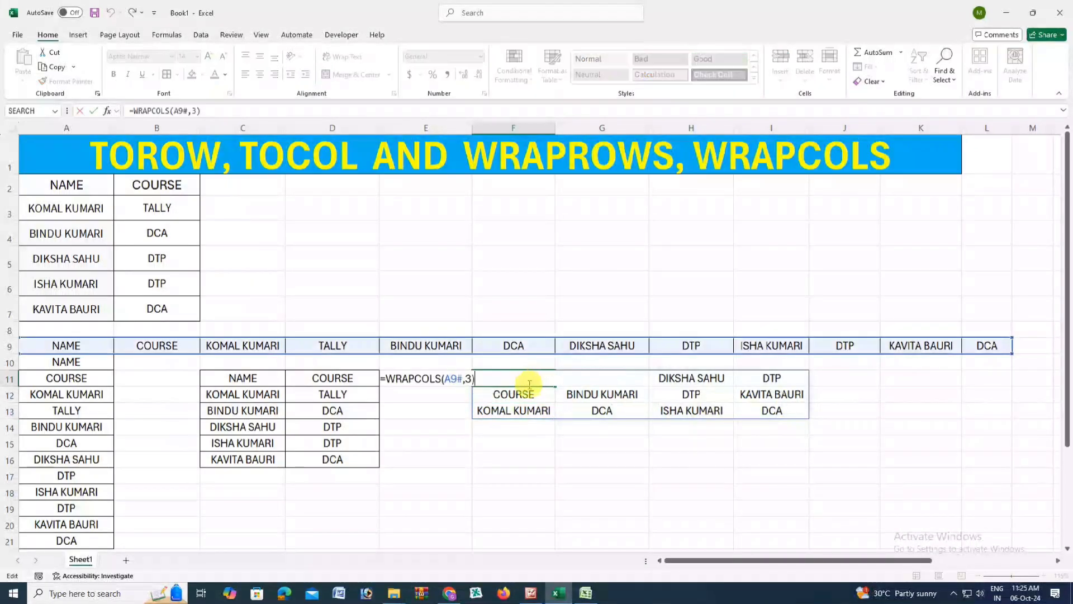
text(2)
key(Return)
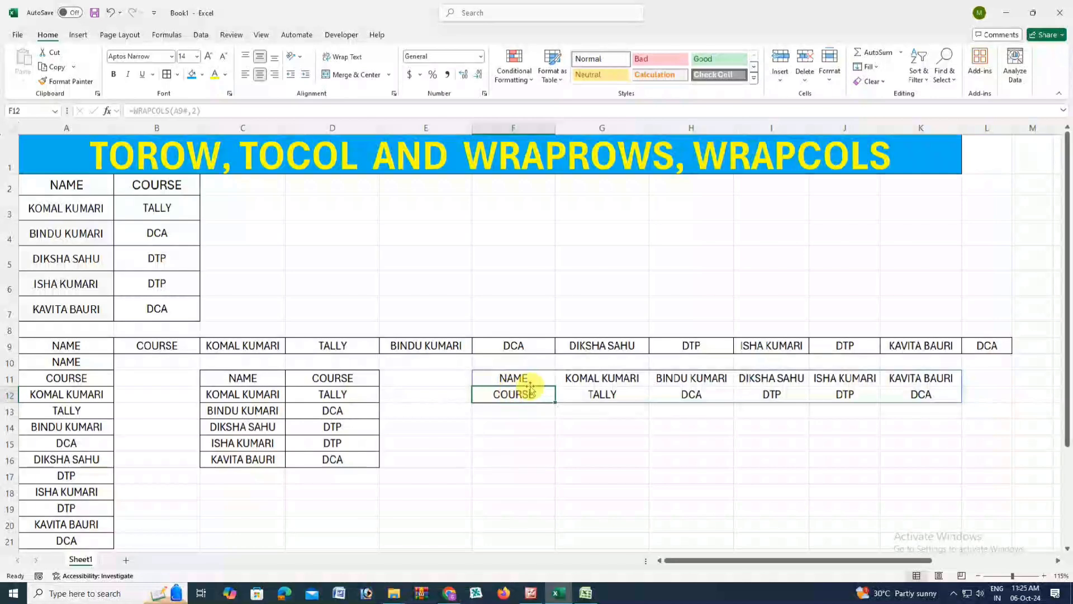
- Apply borders to all cells of the WRAPCOLS result in F11:K12 and deselect the range
drag(515, 378, 923, 398)
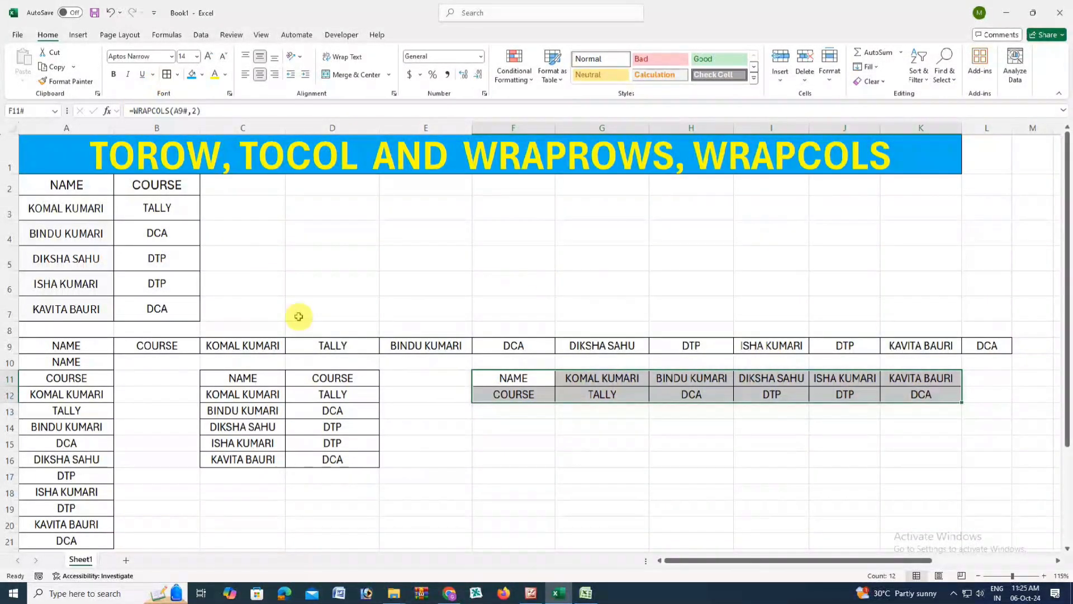
click(671, 392)
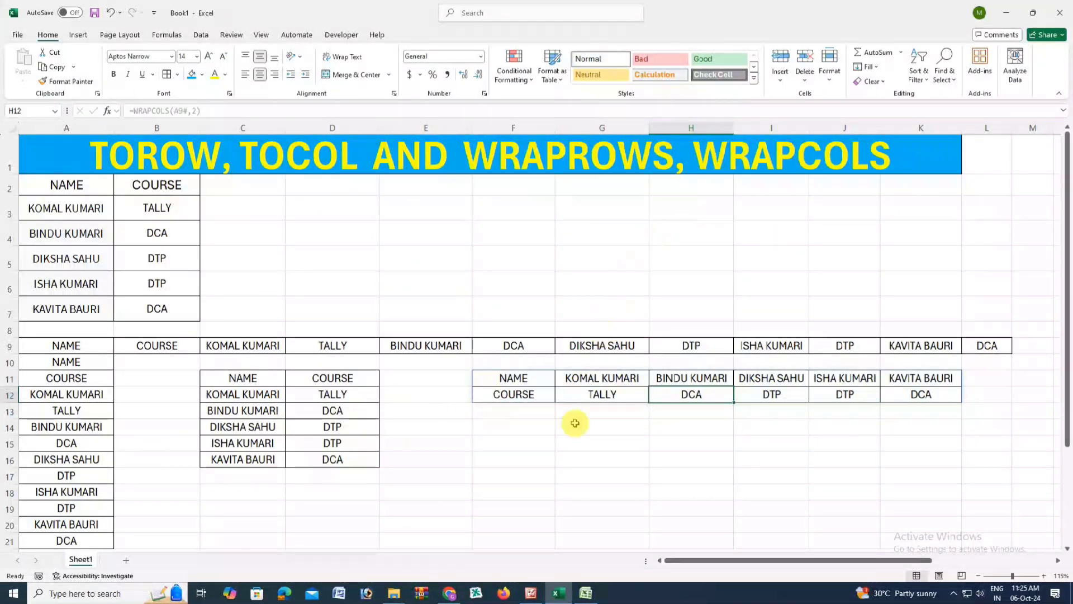
click(557, 458)
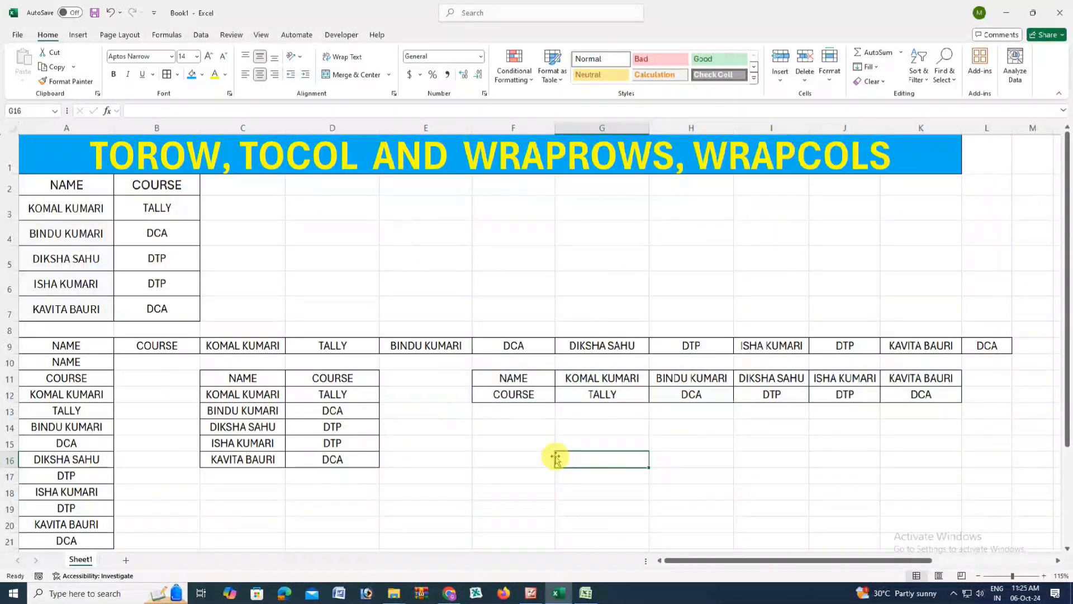